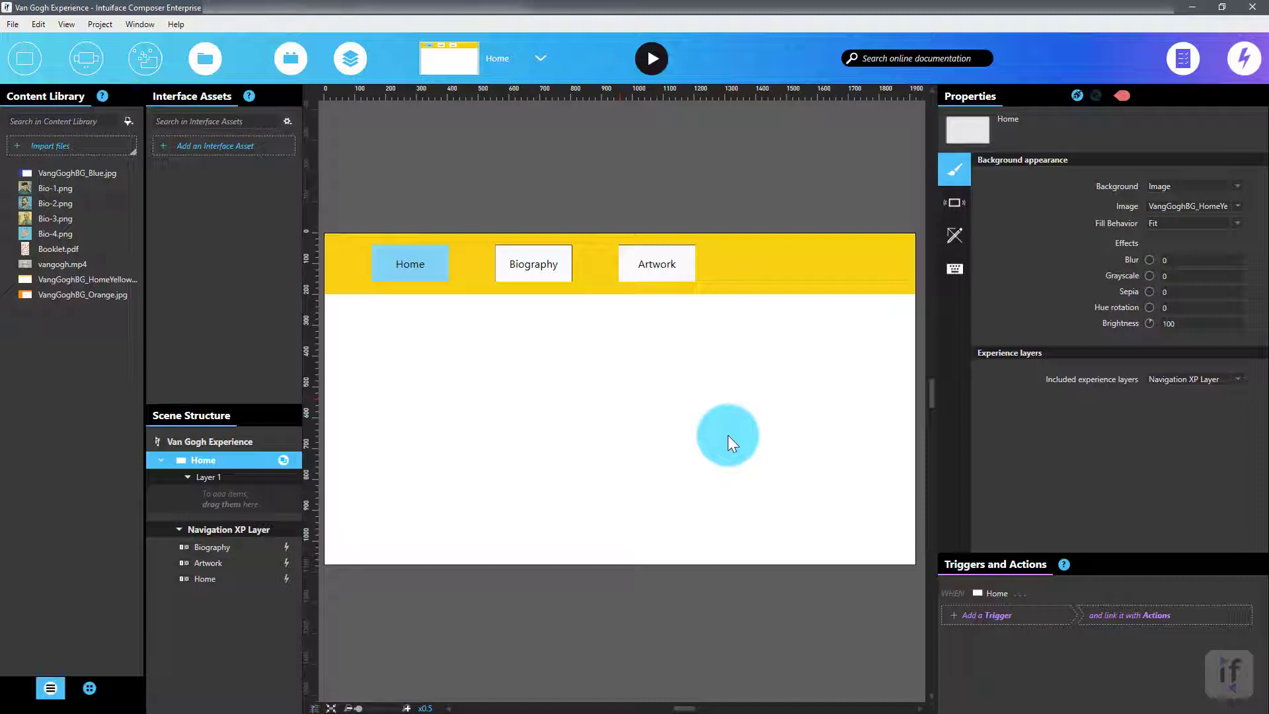
Switch to the Biography scene.
click(535, 59)
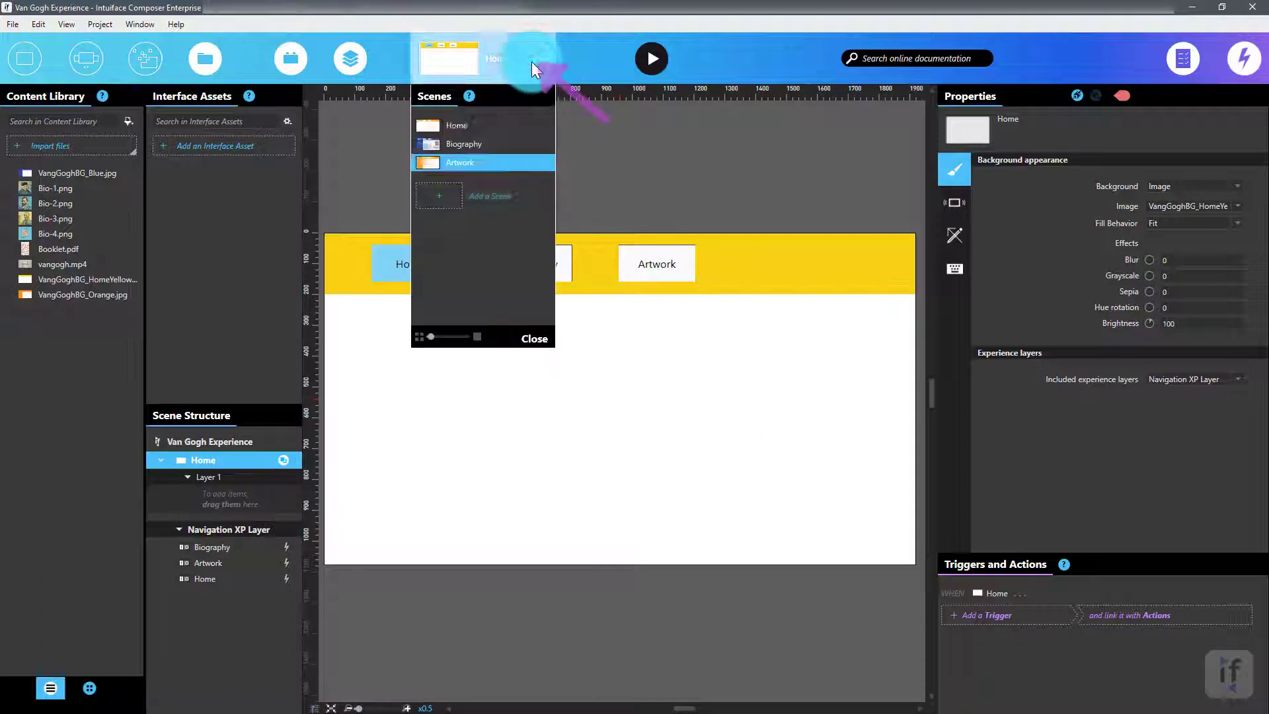
click(506, 142)
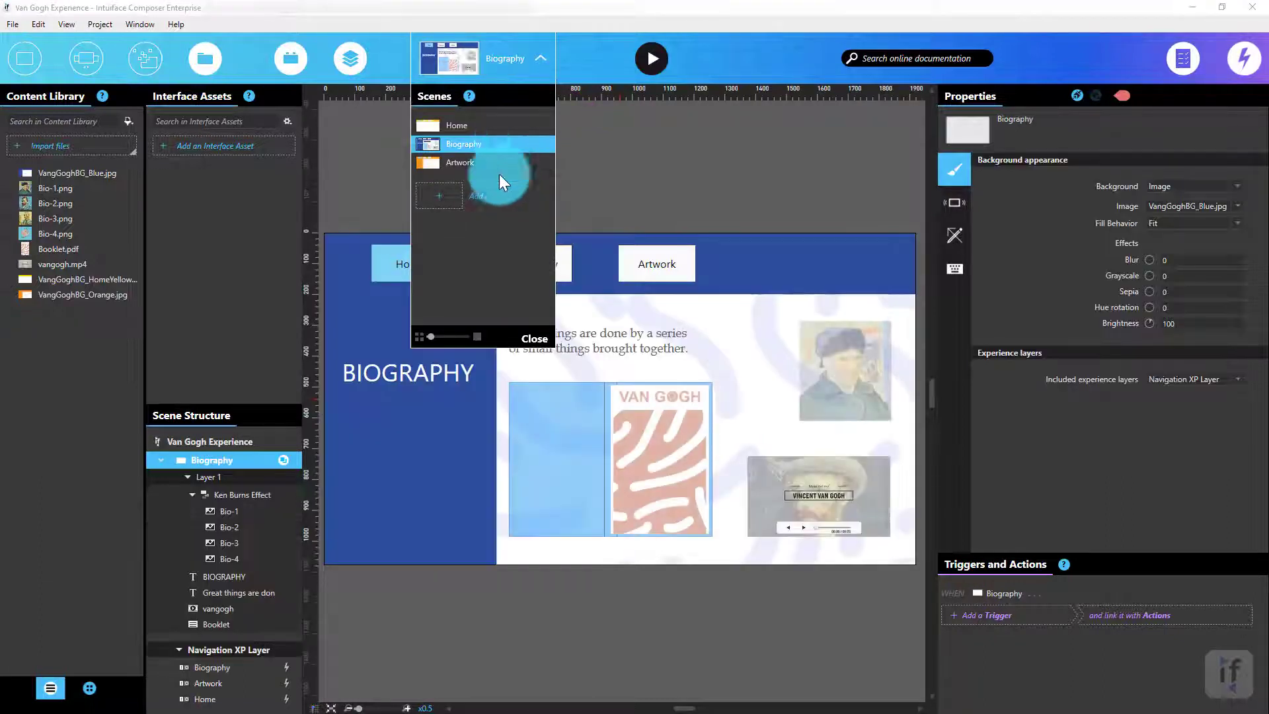
Copy the BIOGRAPHY title text from the Biography scene.
click(419, 386)
right_click(419, 386)
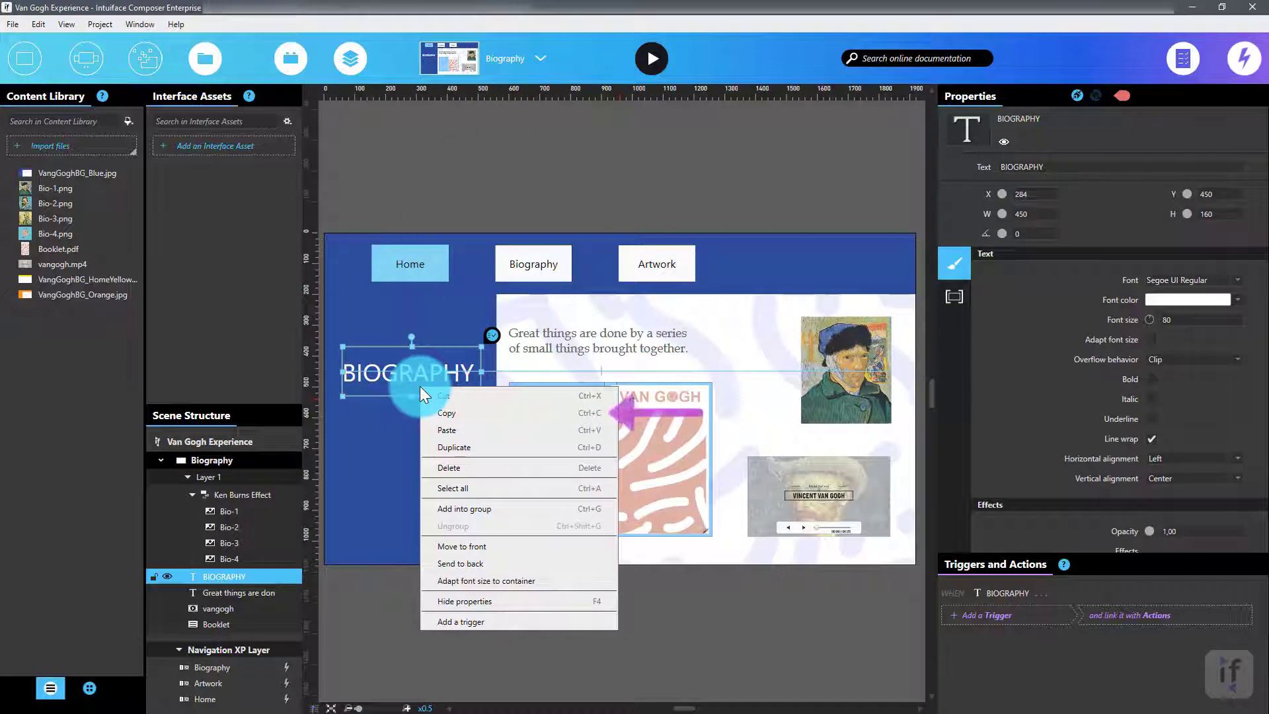
click(449, 411)
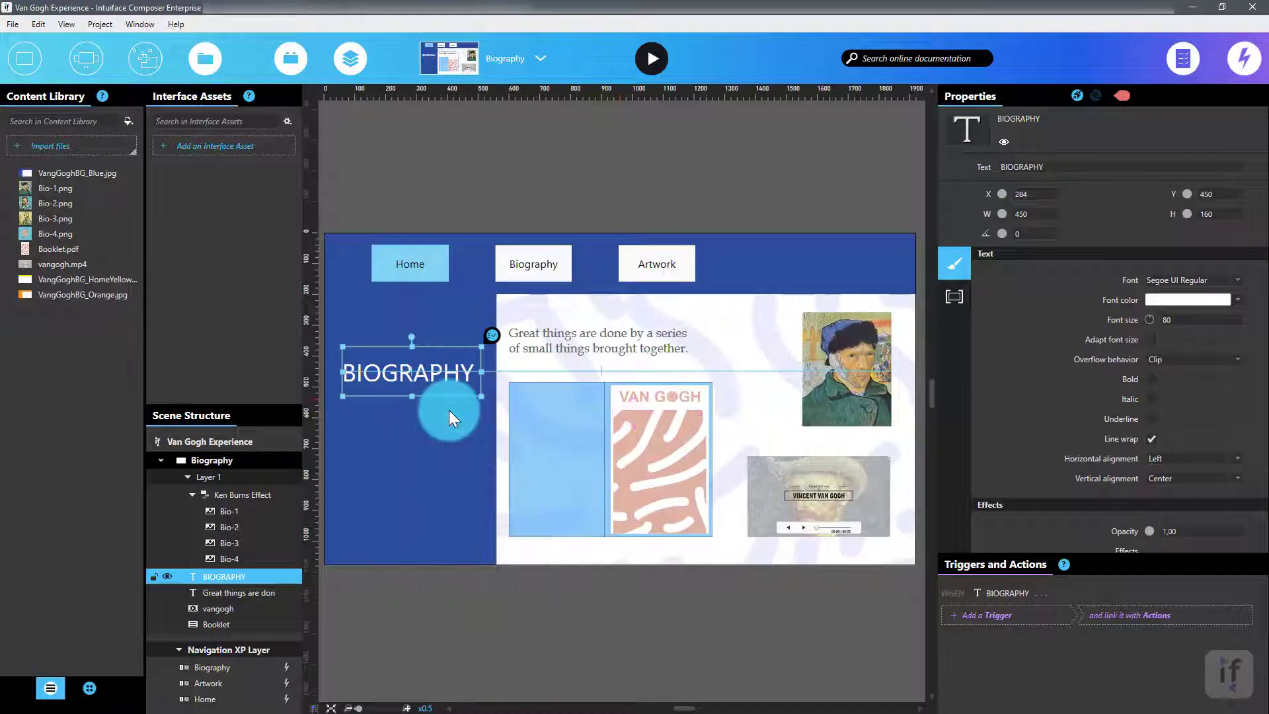
Switch to the Artwork scene and paste the copied title onto it.
click(546, 59)
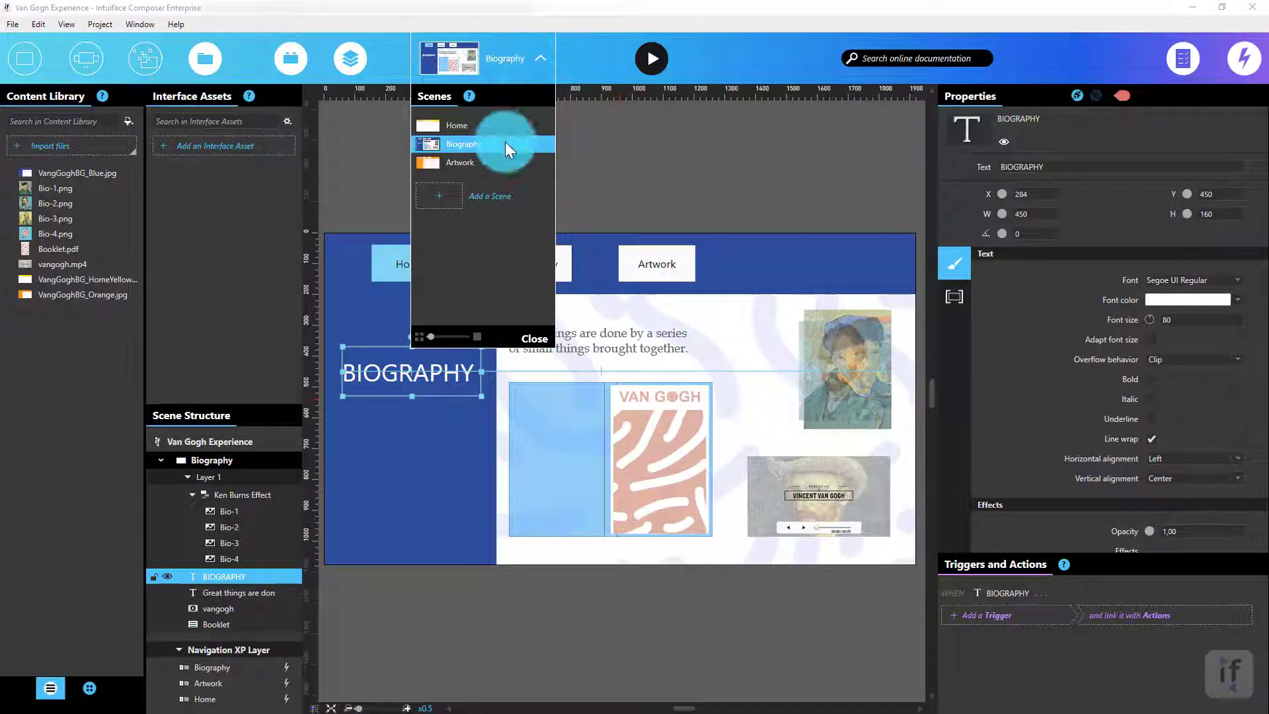
click(492, 163)
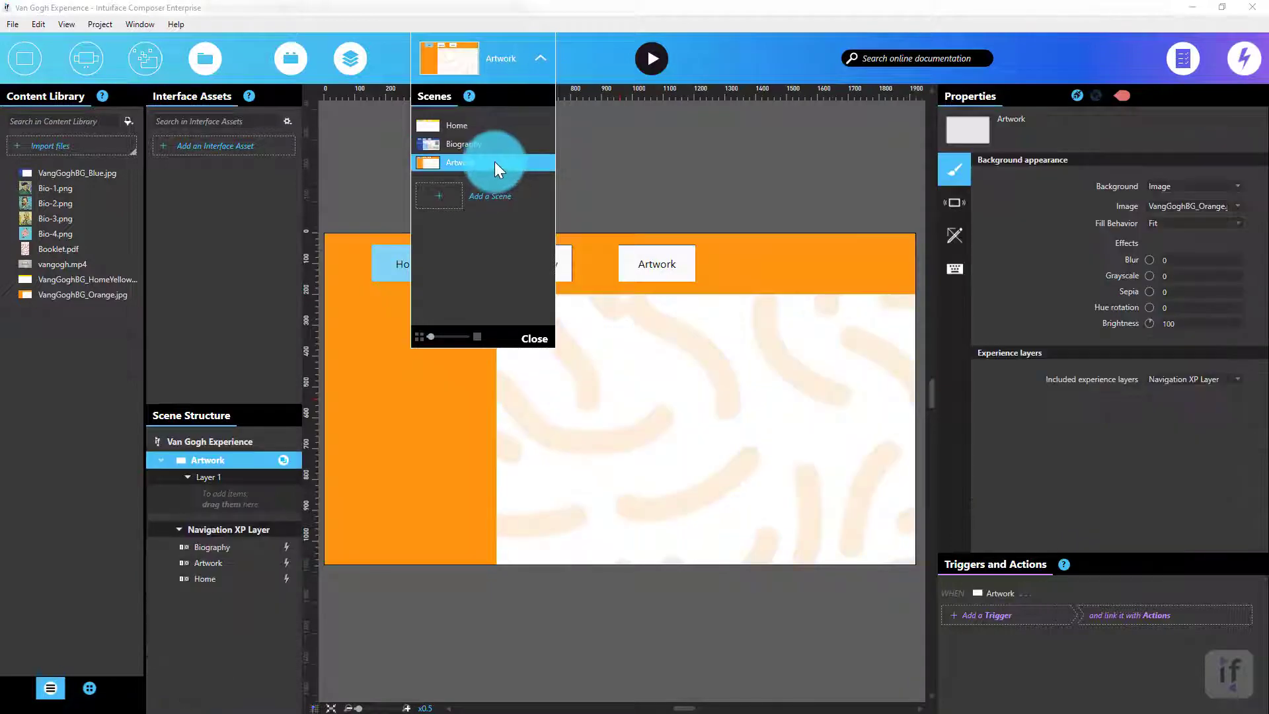
click(529, 443)
right_click(530, 445)
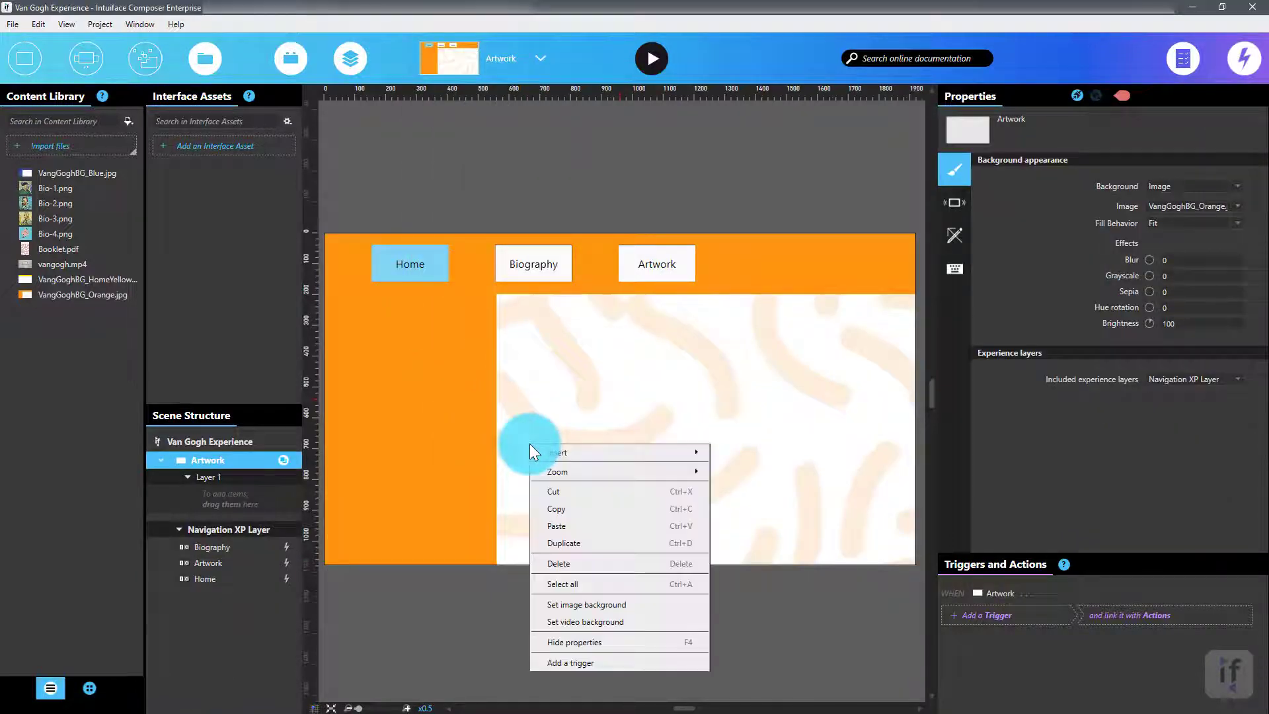
click(561, 522)
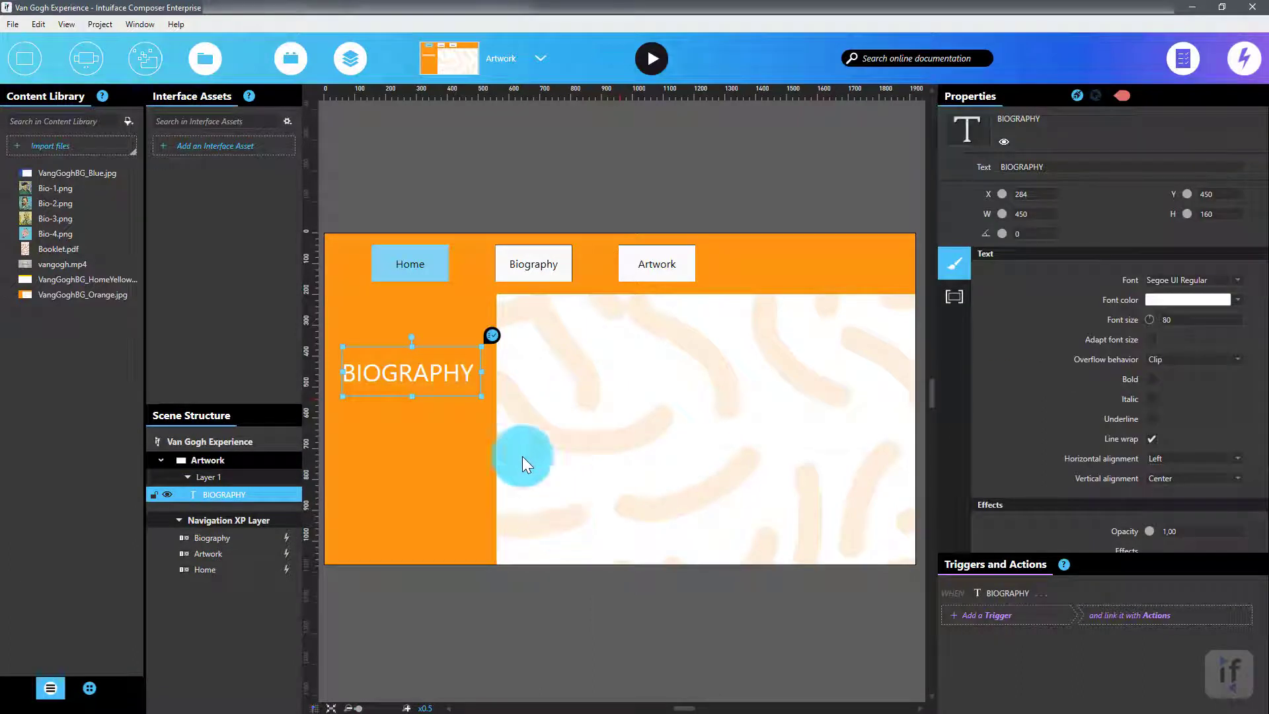
Change the pasted title's text to ARTWORK.
click(458, 381)
double_click(459, 375)
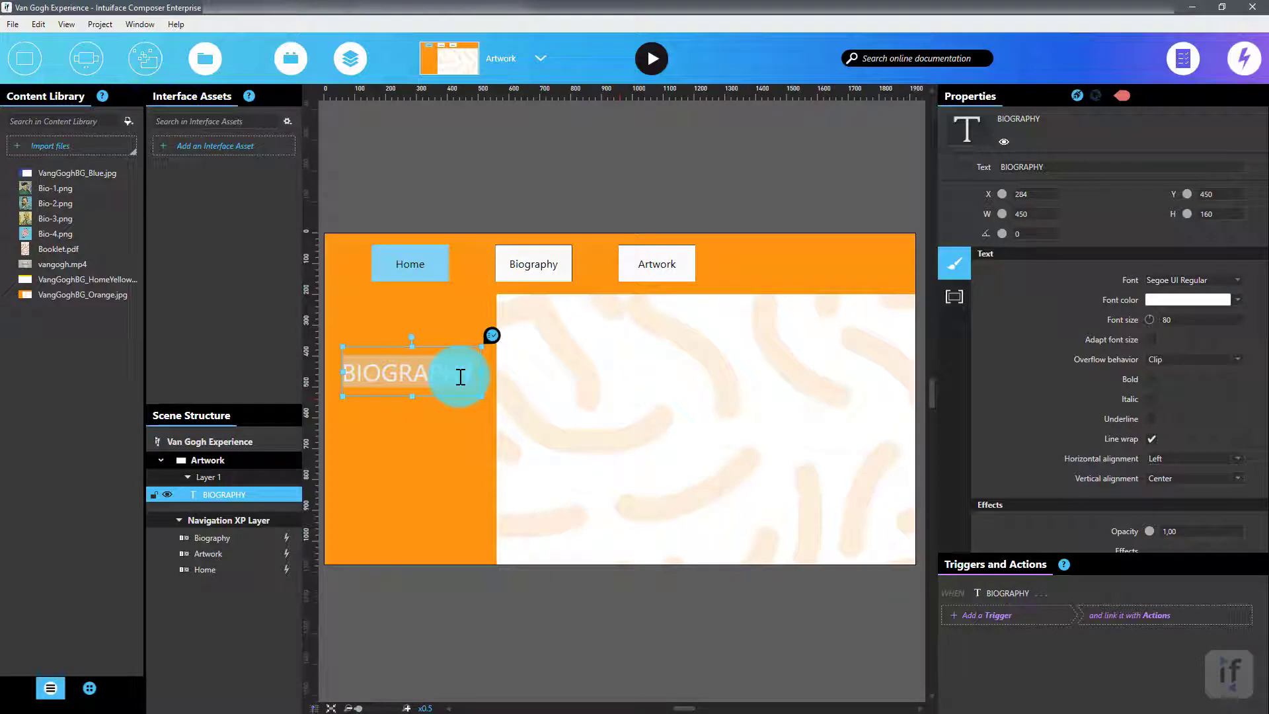
text(ARTWORK)
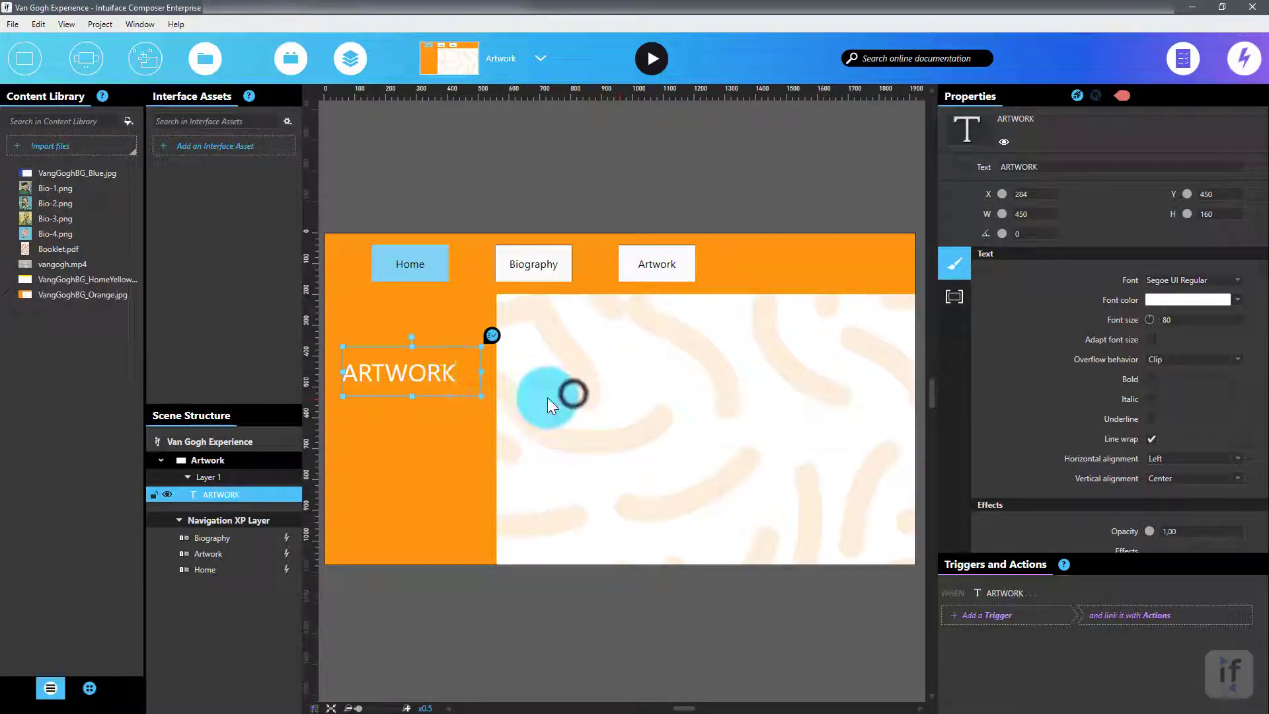
click(573, 394)
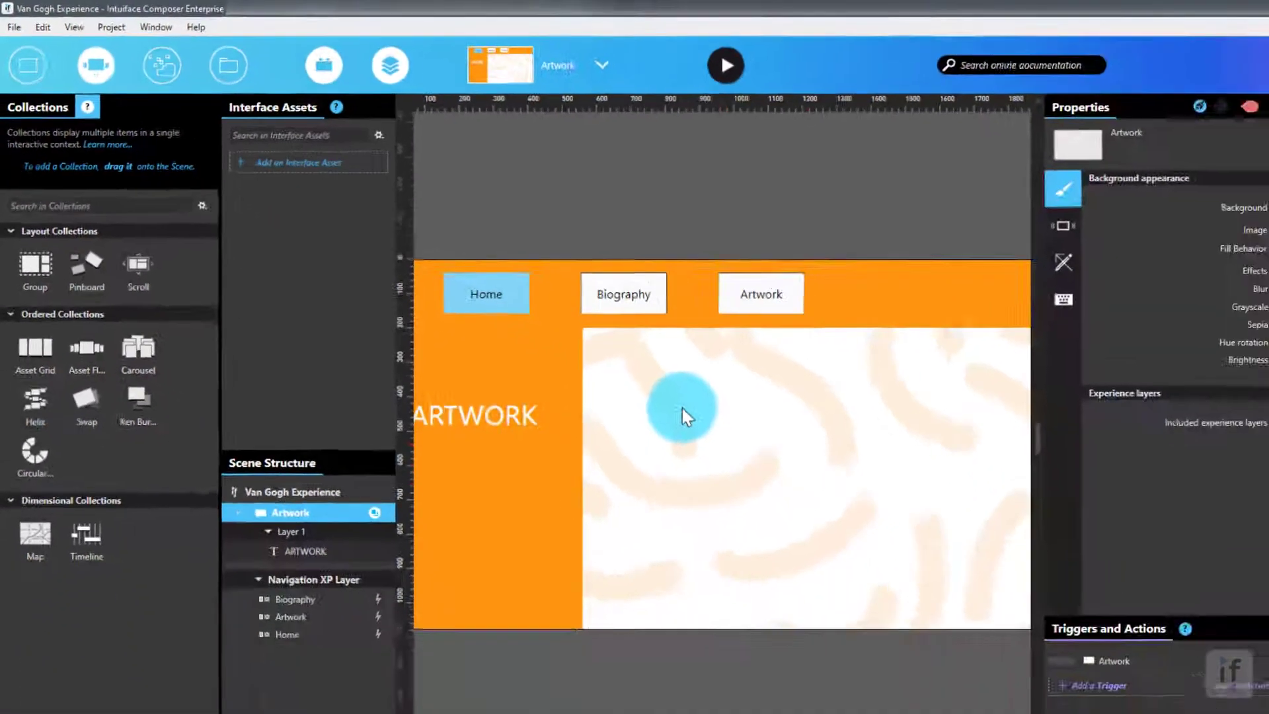
Insert an Asset Flow collection into the Artwork scene.
right_click(999, 597)
mouse_move(636, 375)
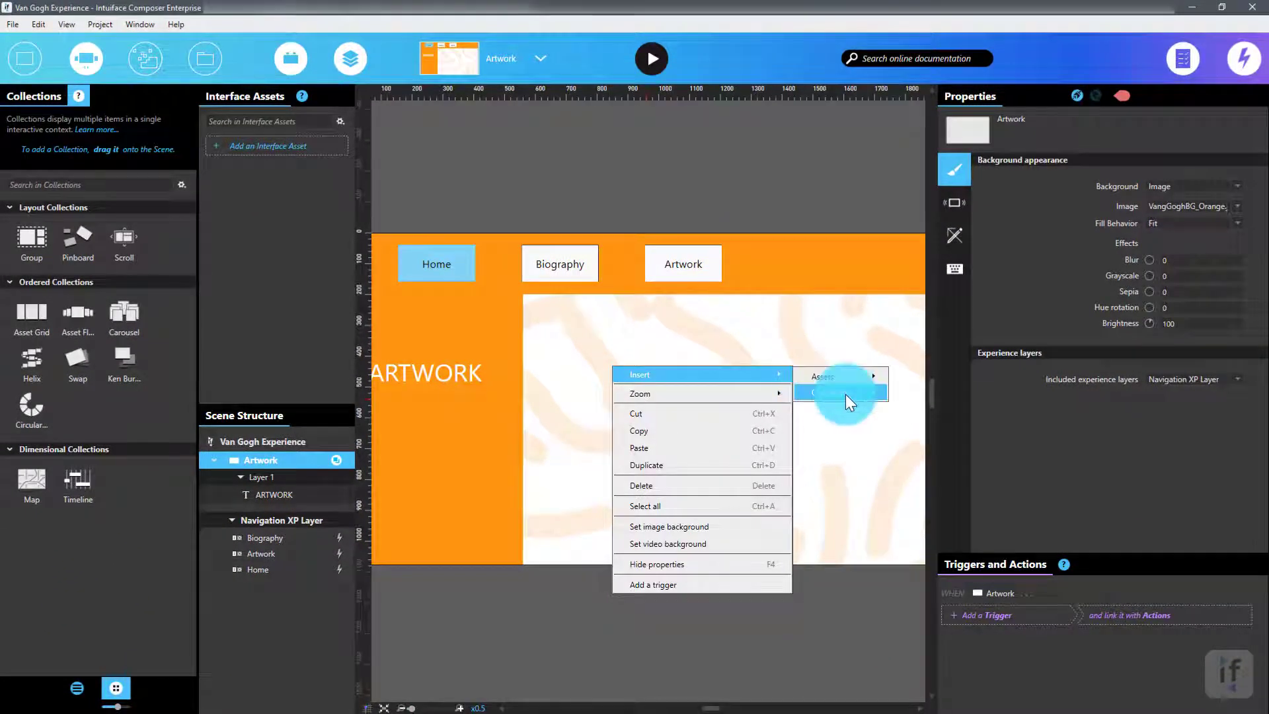
mouse_move(845, 393)
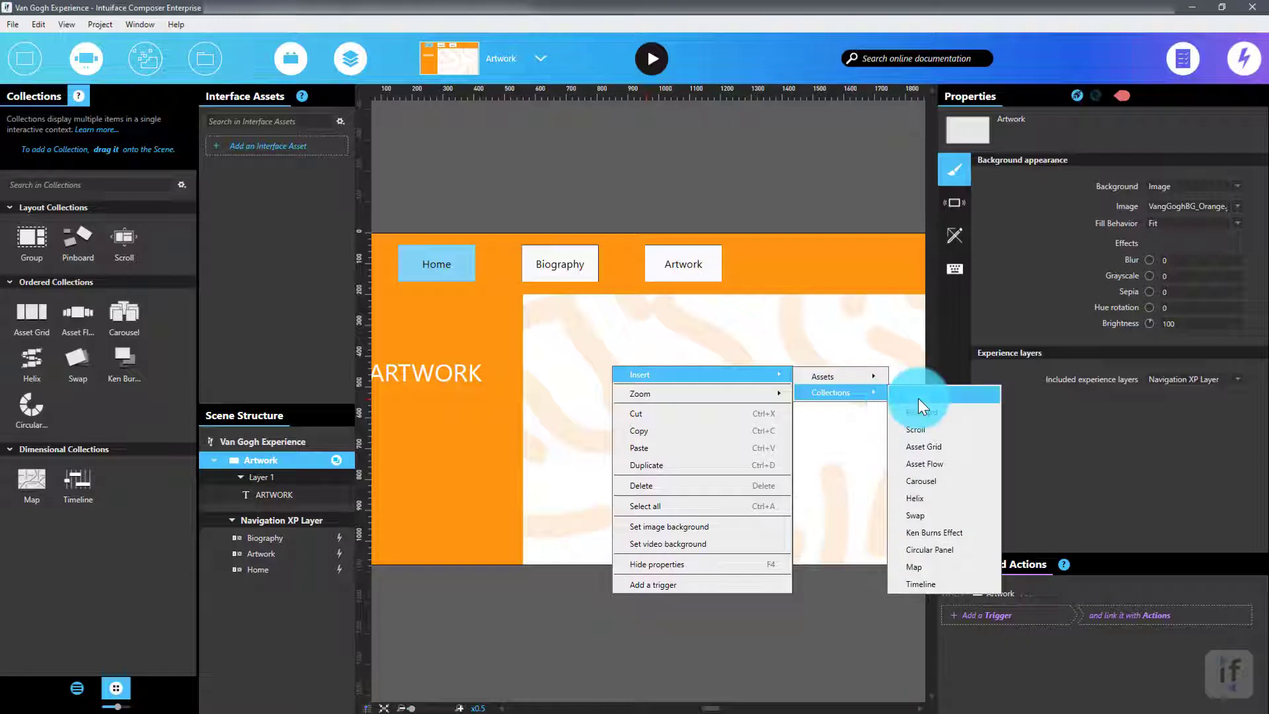
click(926, 459)
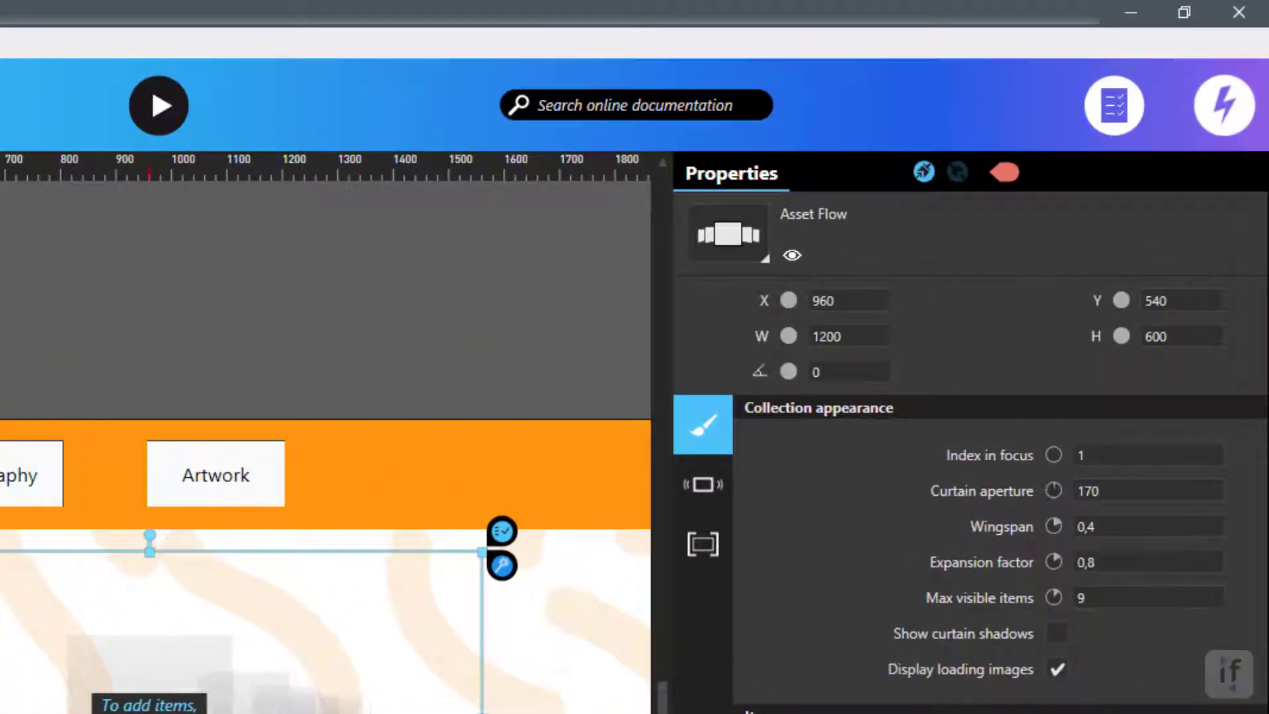
Set the Asset Flow's width to 1300, height to 820, X to 1240 and Y to 640.
click(874, 331)
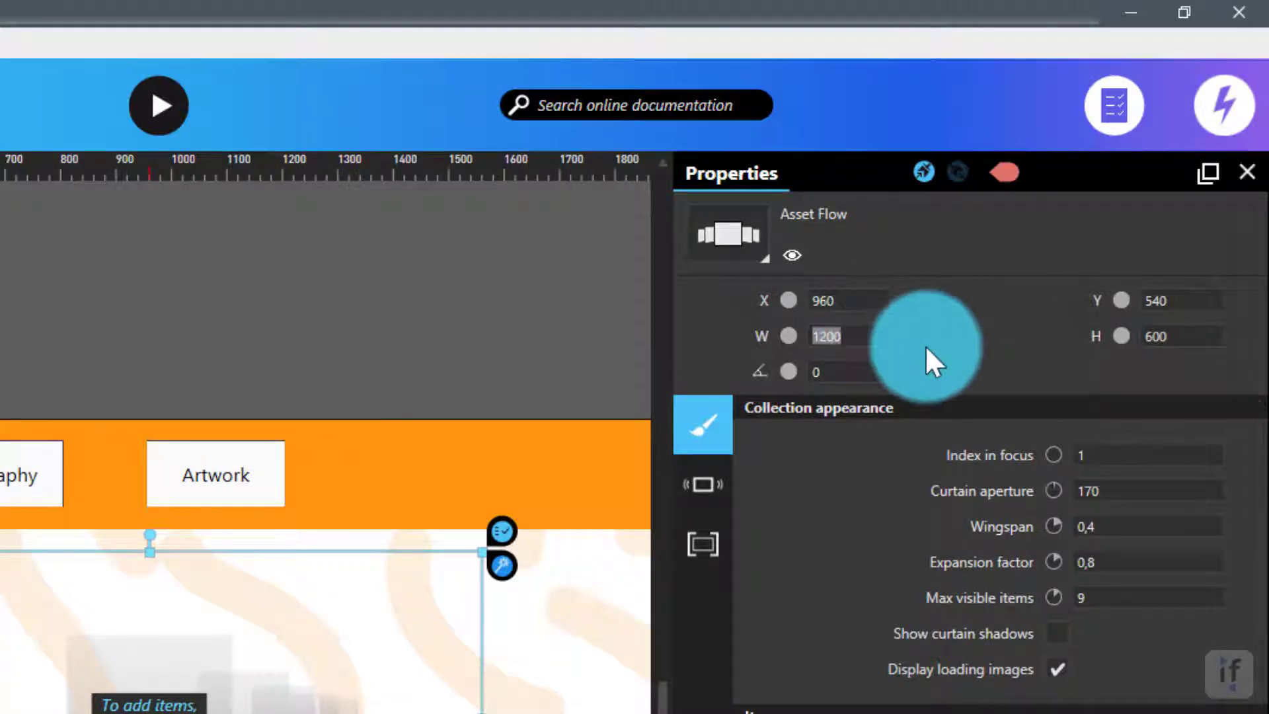
text(1300)
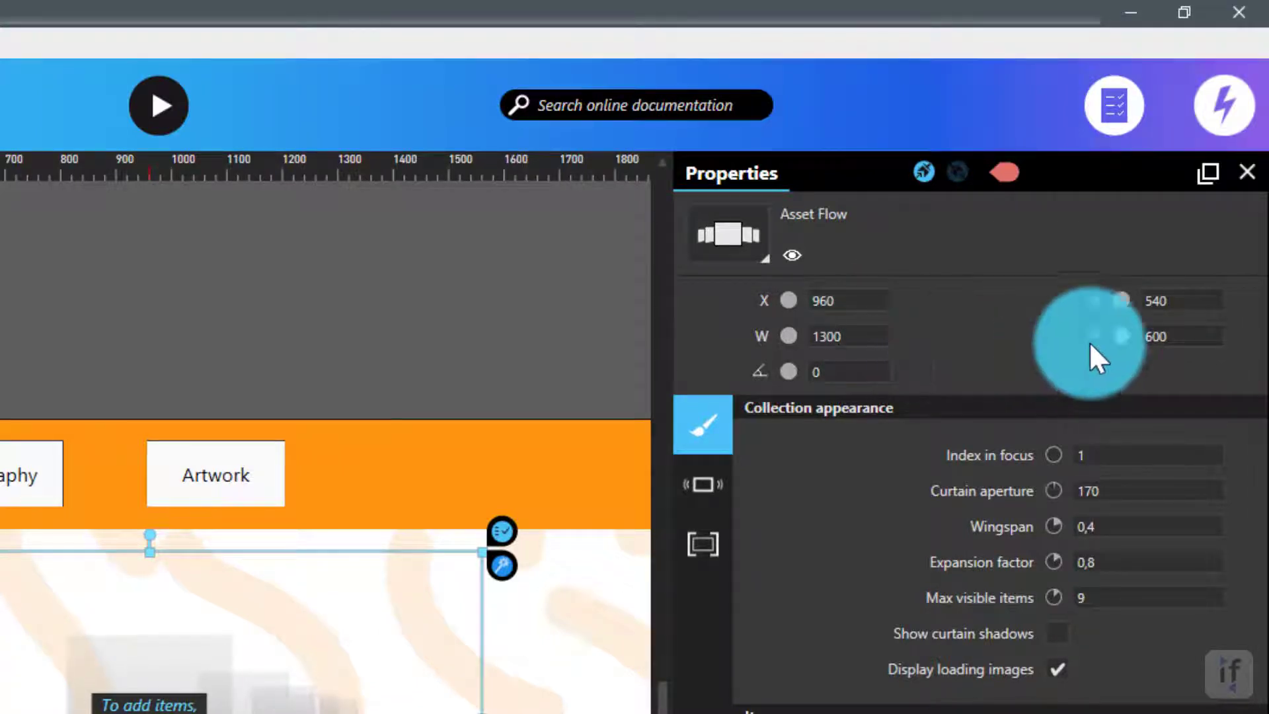
click(1176, 336)
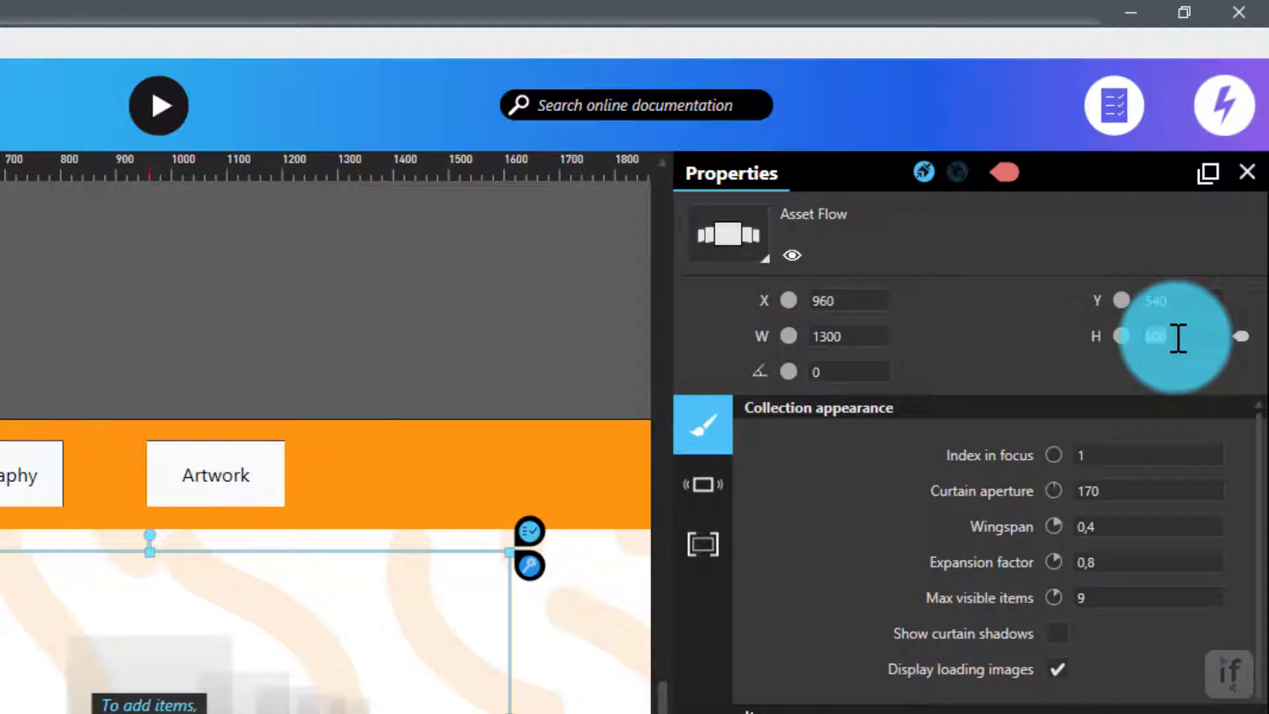
text(820)
click(861, 299)
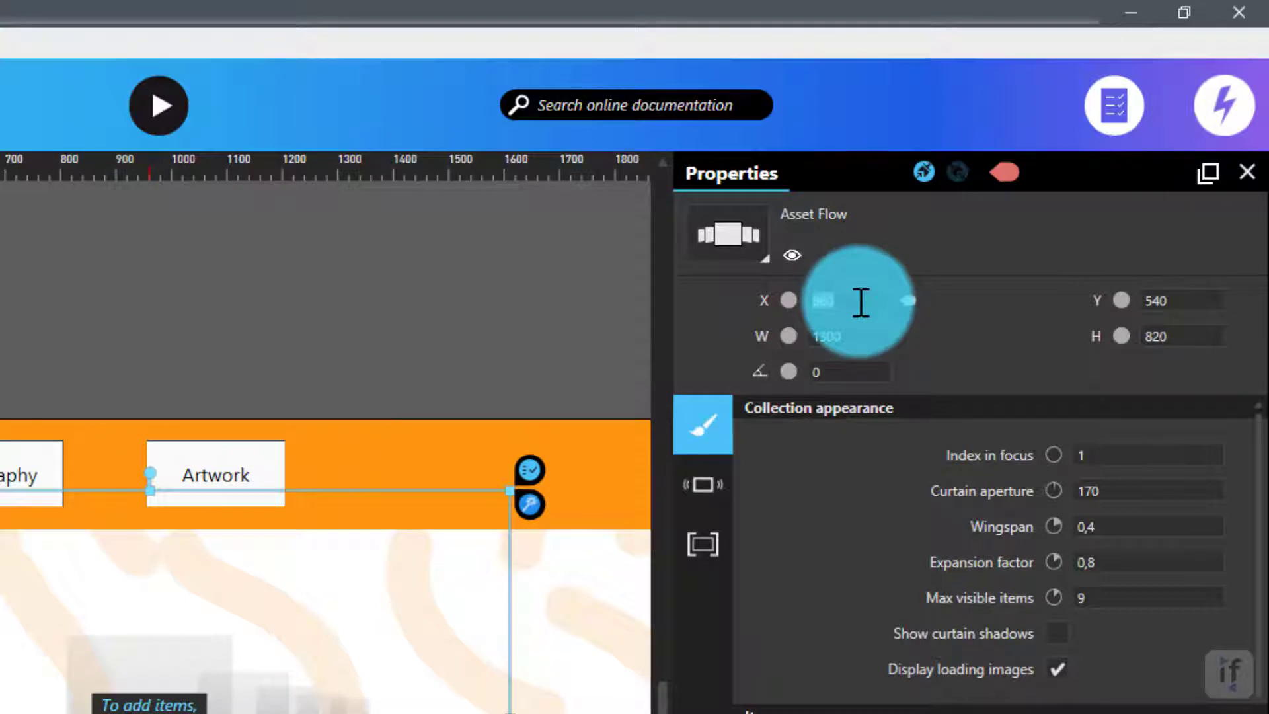
text(1240)
click(1171, 300)
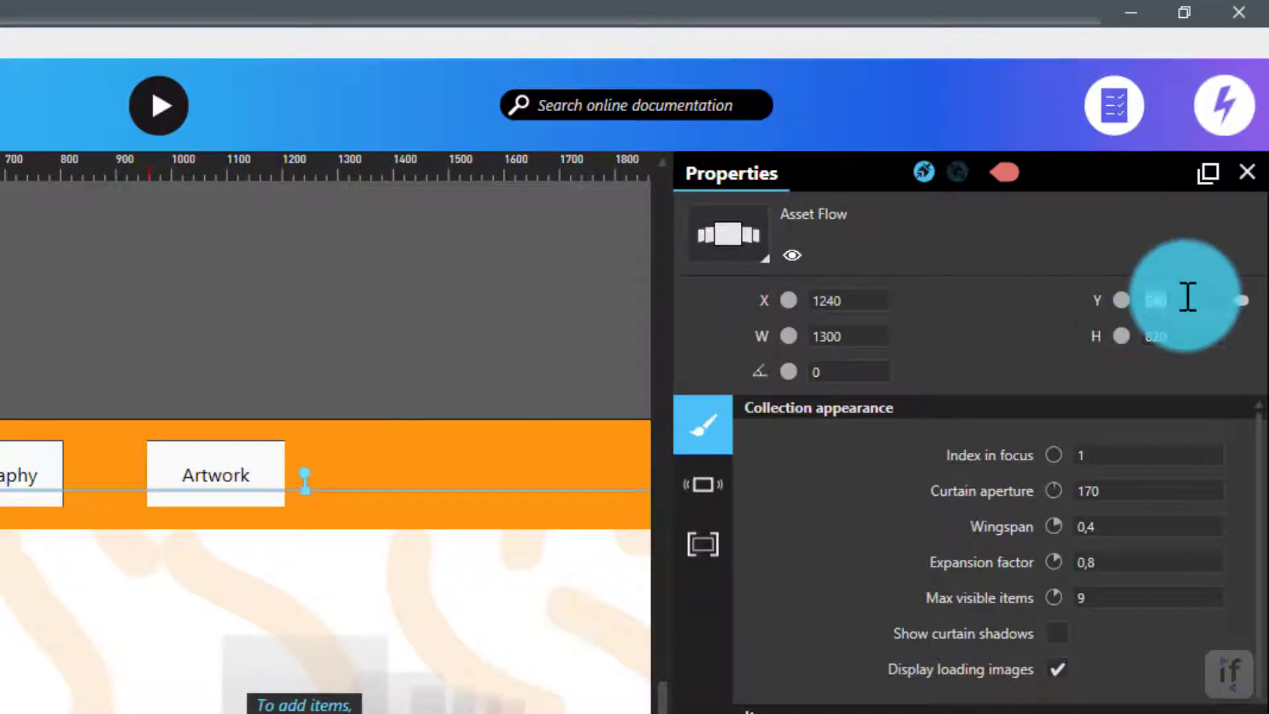
text(640)
key(Tab)
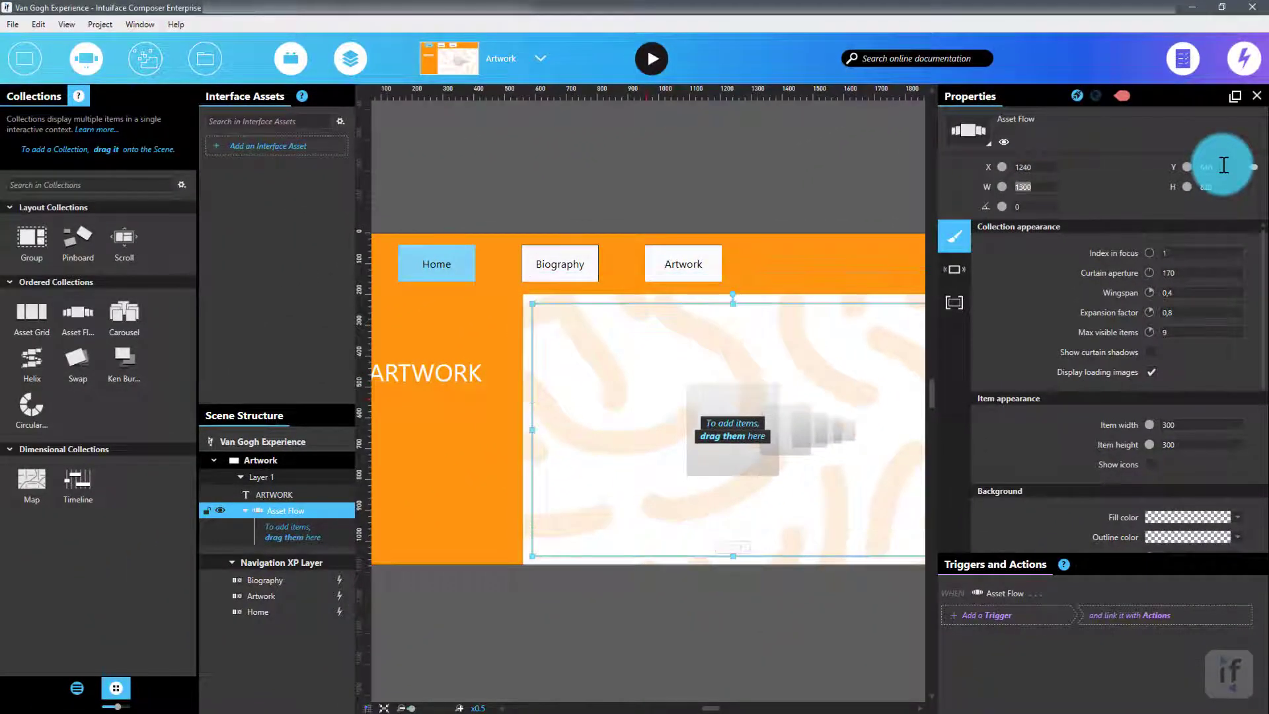
Add an image button into the Asset Flow collection.
click(385, 708)
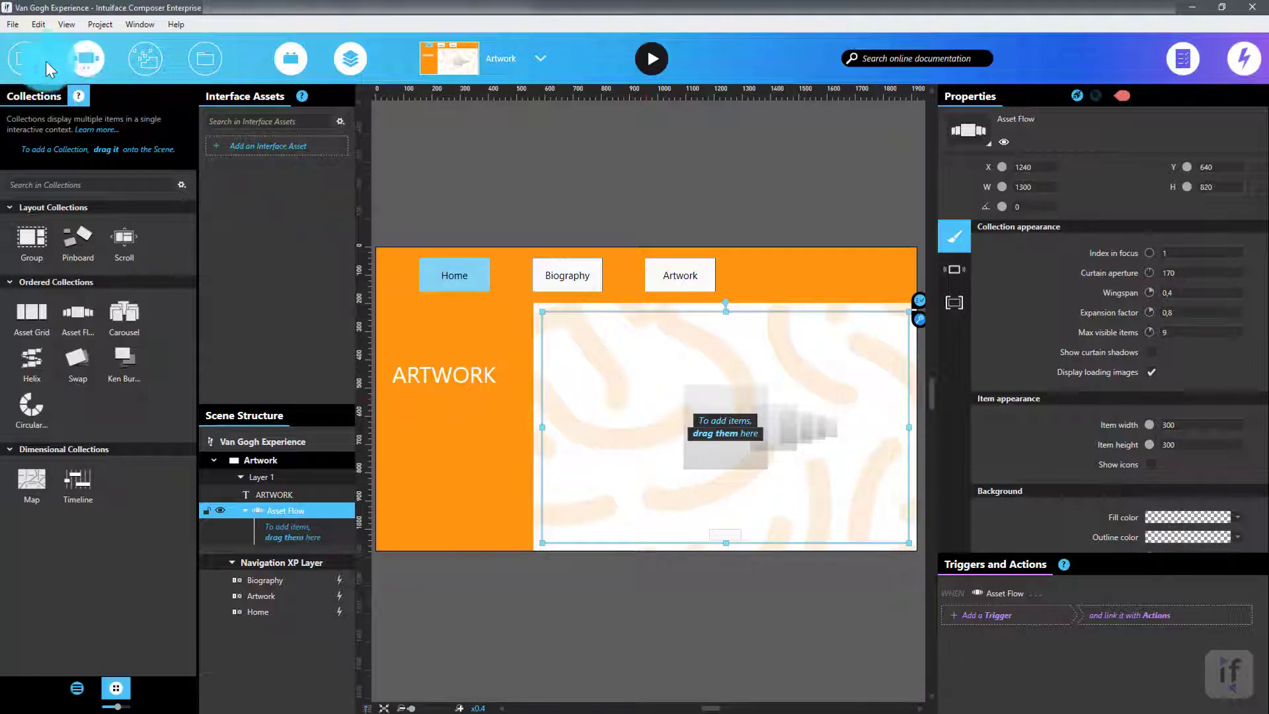
click(21, 51)
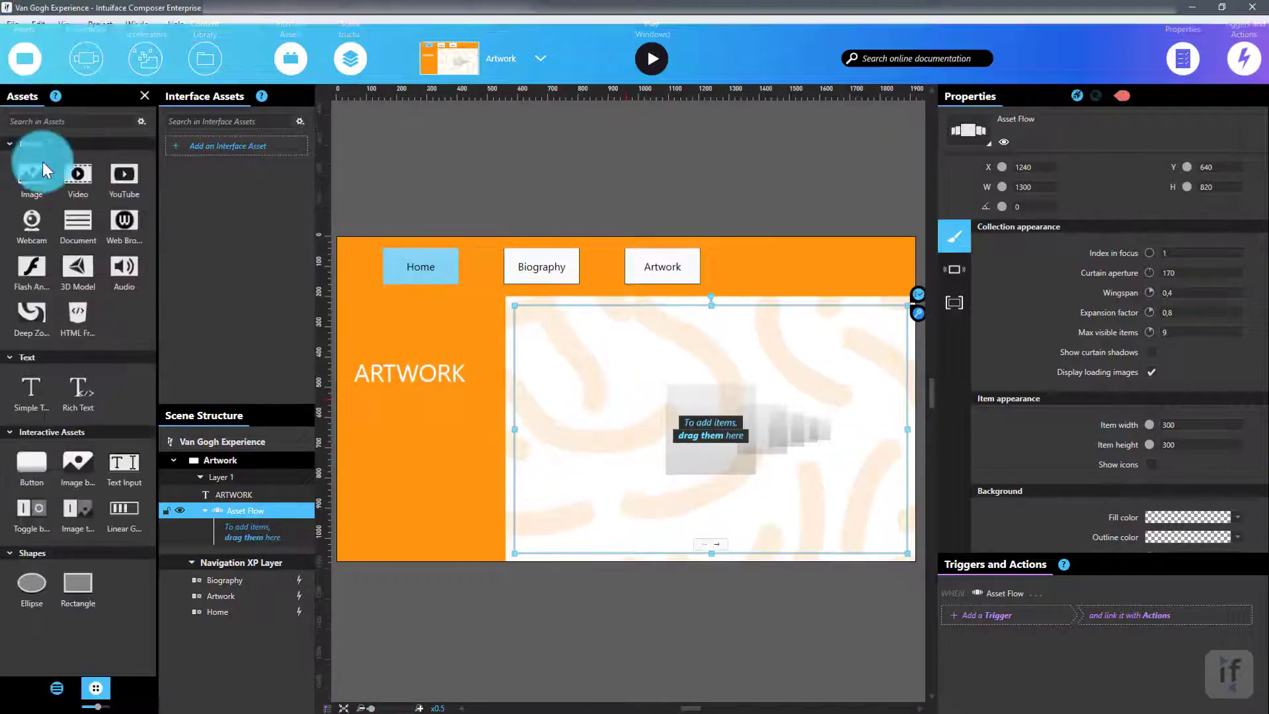
double_click(88, 462)
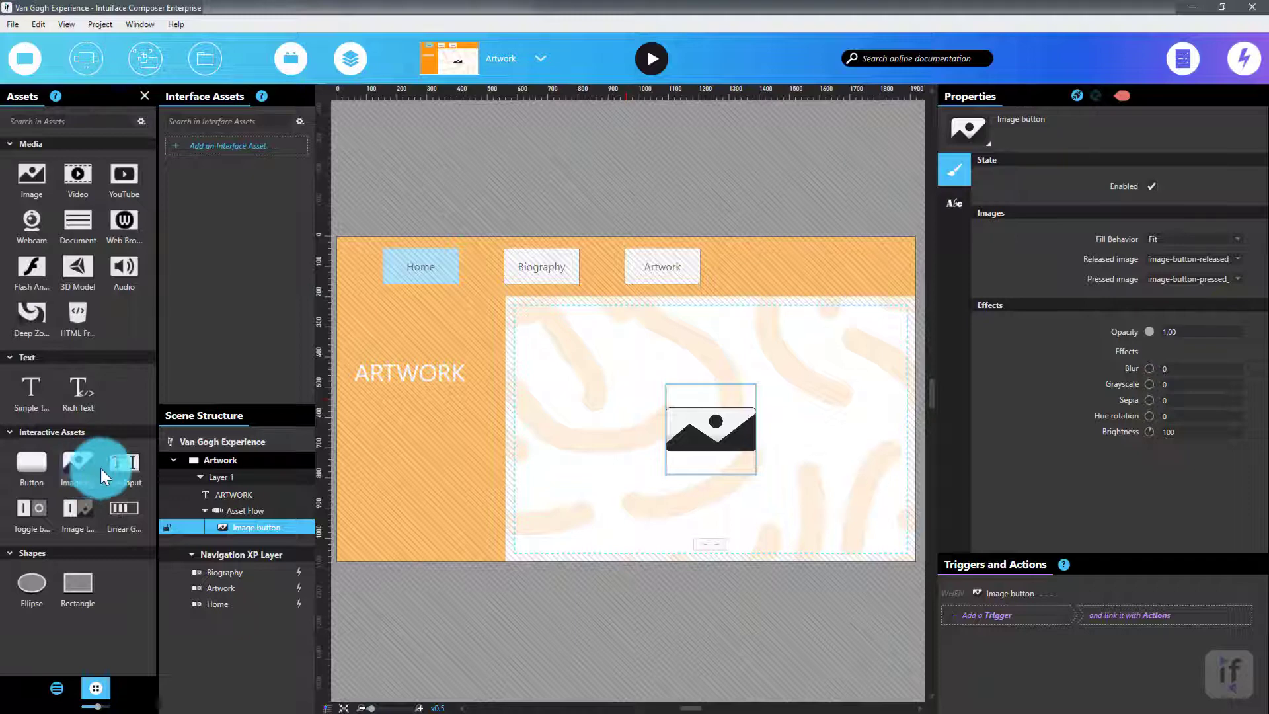
Copy the image button and paste it five times inside the Asset Flow.
click(256, 530)
key(ctrl+c)
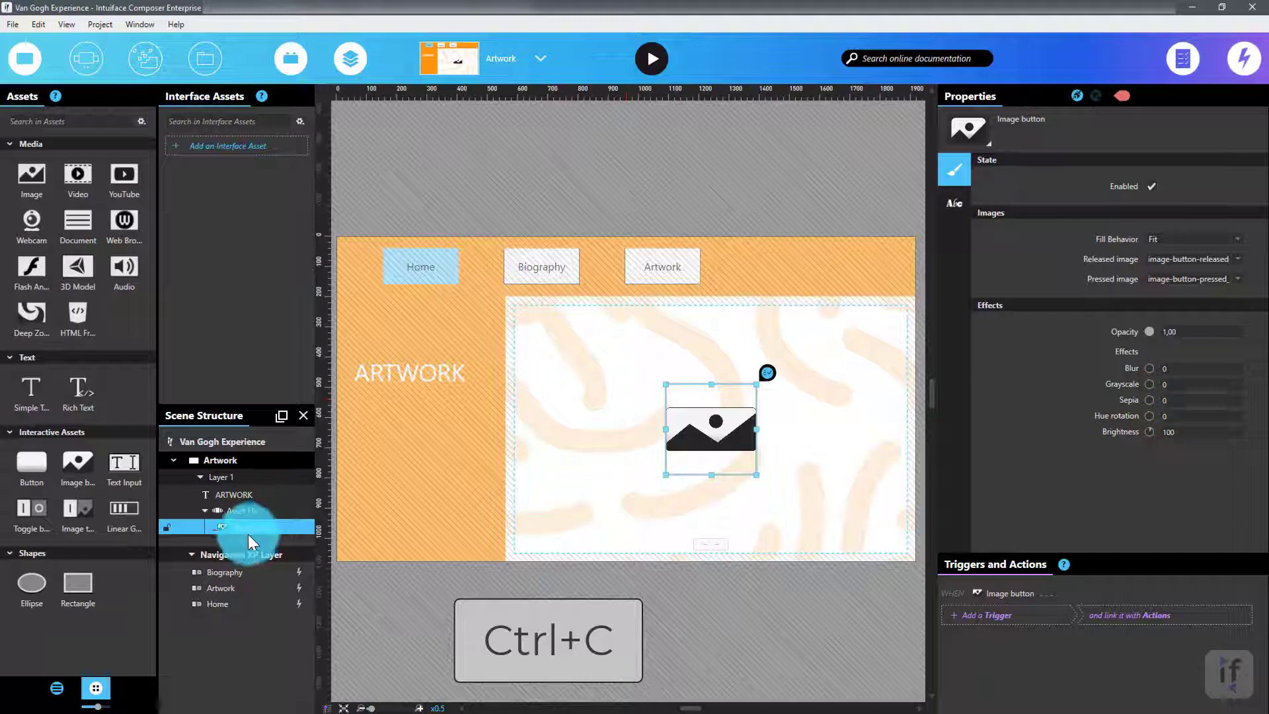
key(ctrl+v)
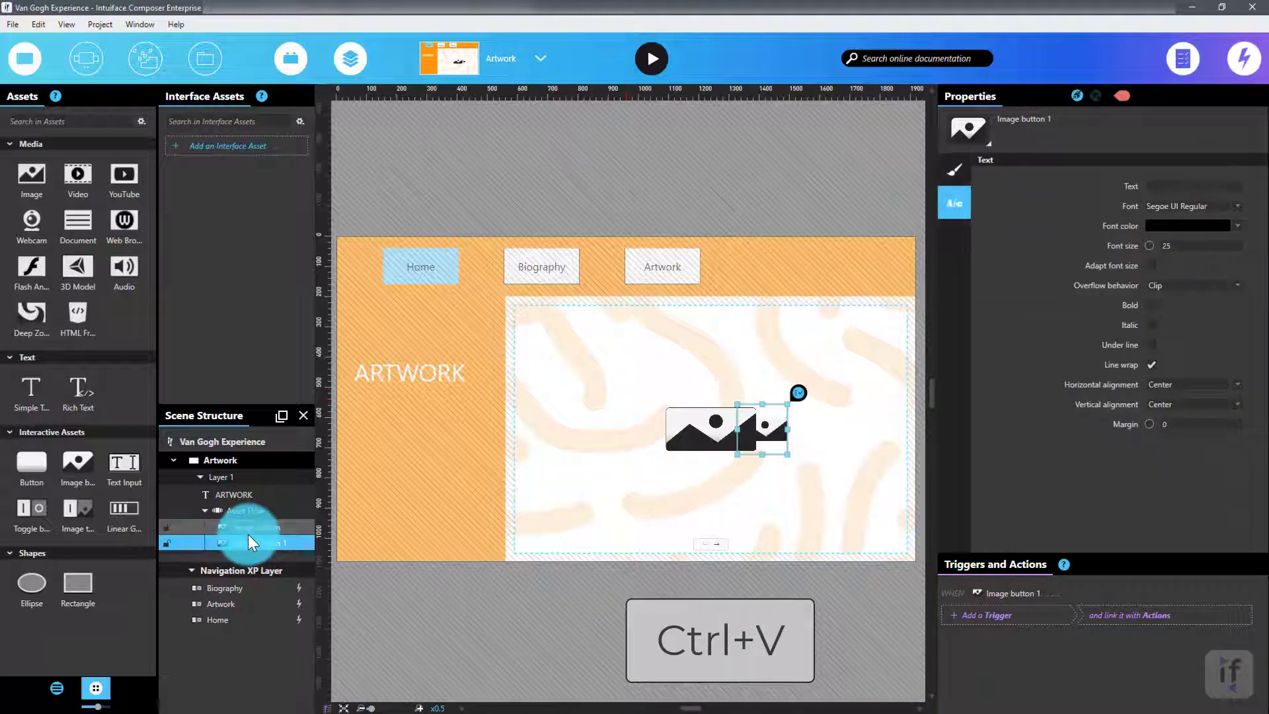
key(ctrl+v)
key(ctrl+v)
key(ctrl+v)
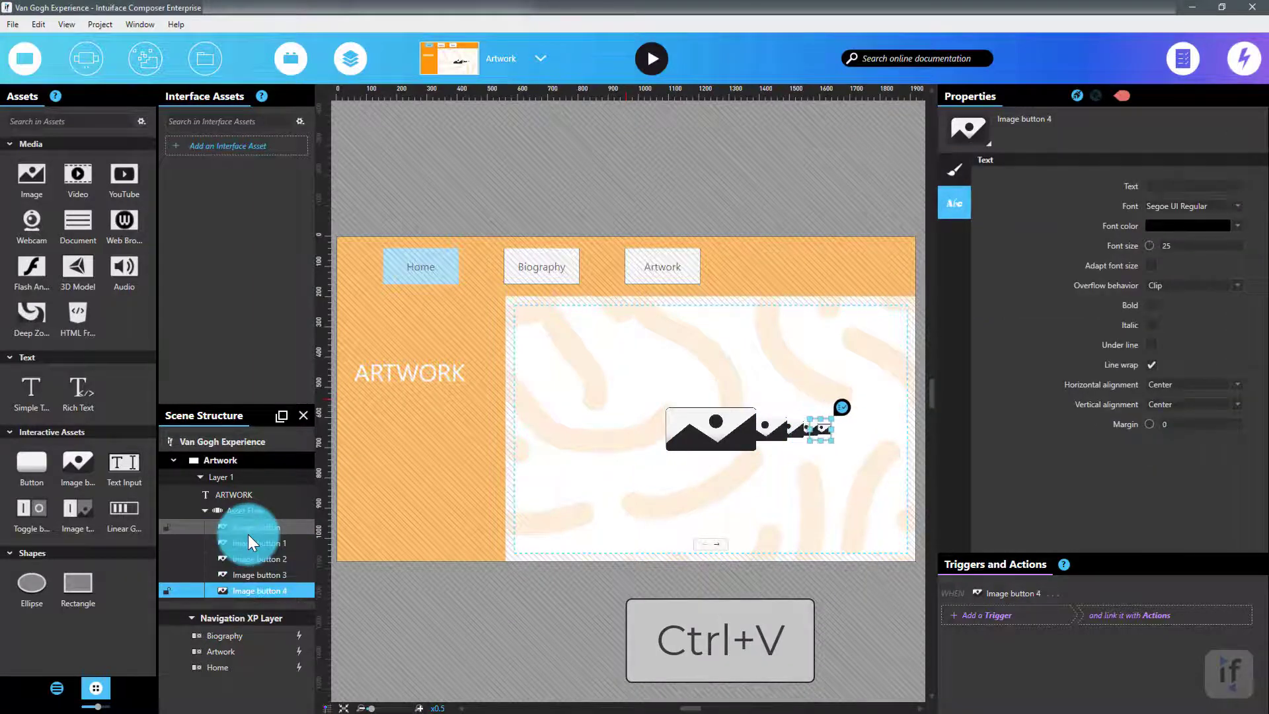
key(ctrl+v)
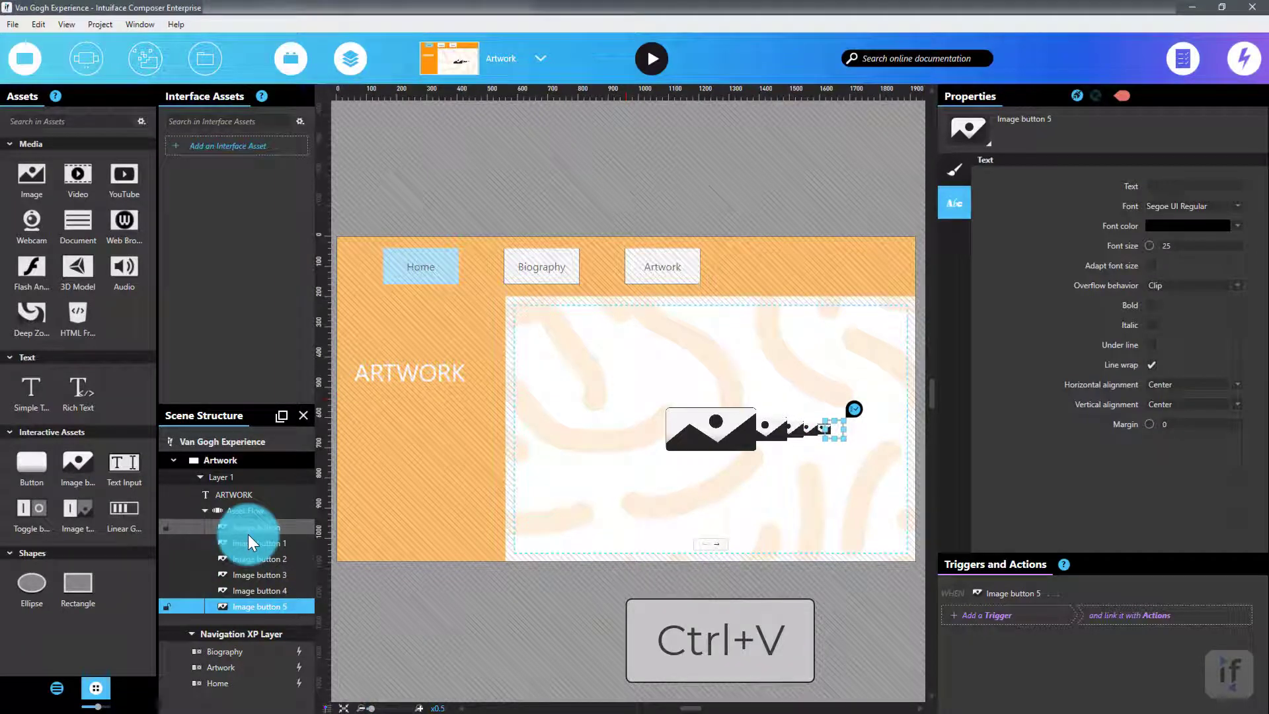
drag(247, 534, 257, 604)
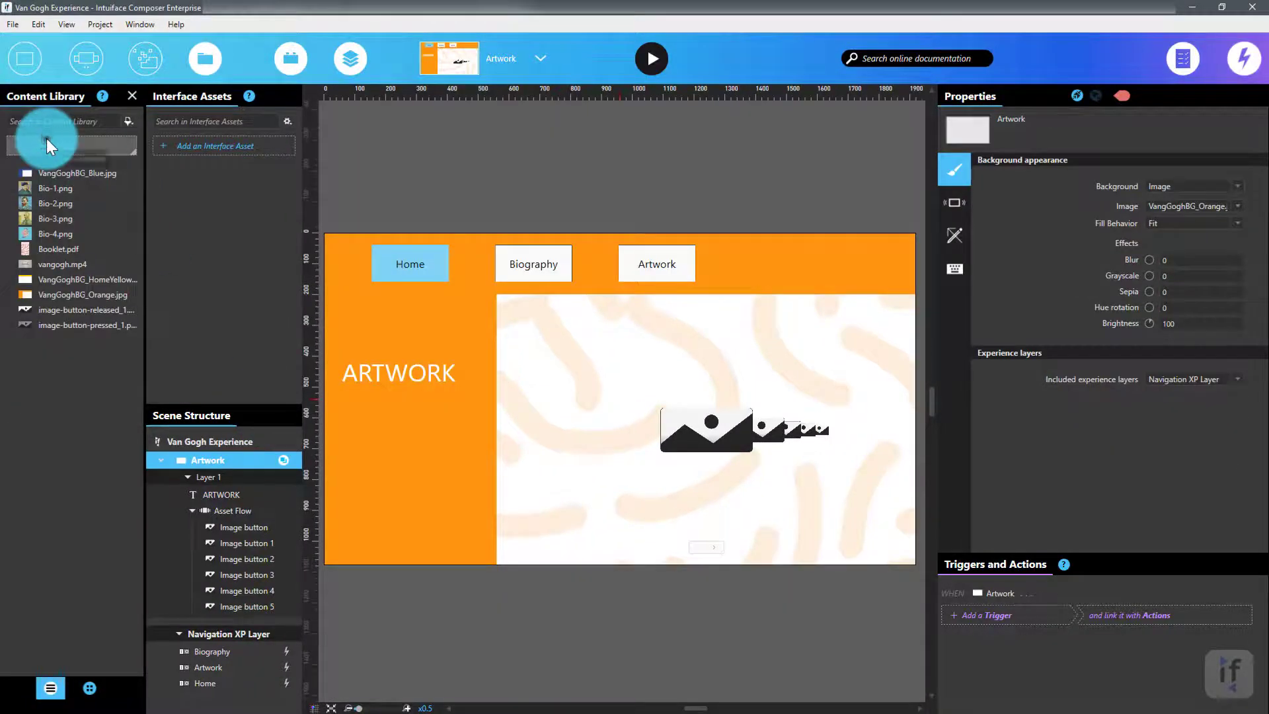
Import the images Landscape-1.png through Landscape-6.png into the content library.
click(46, 138)
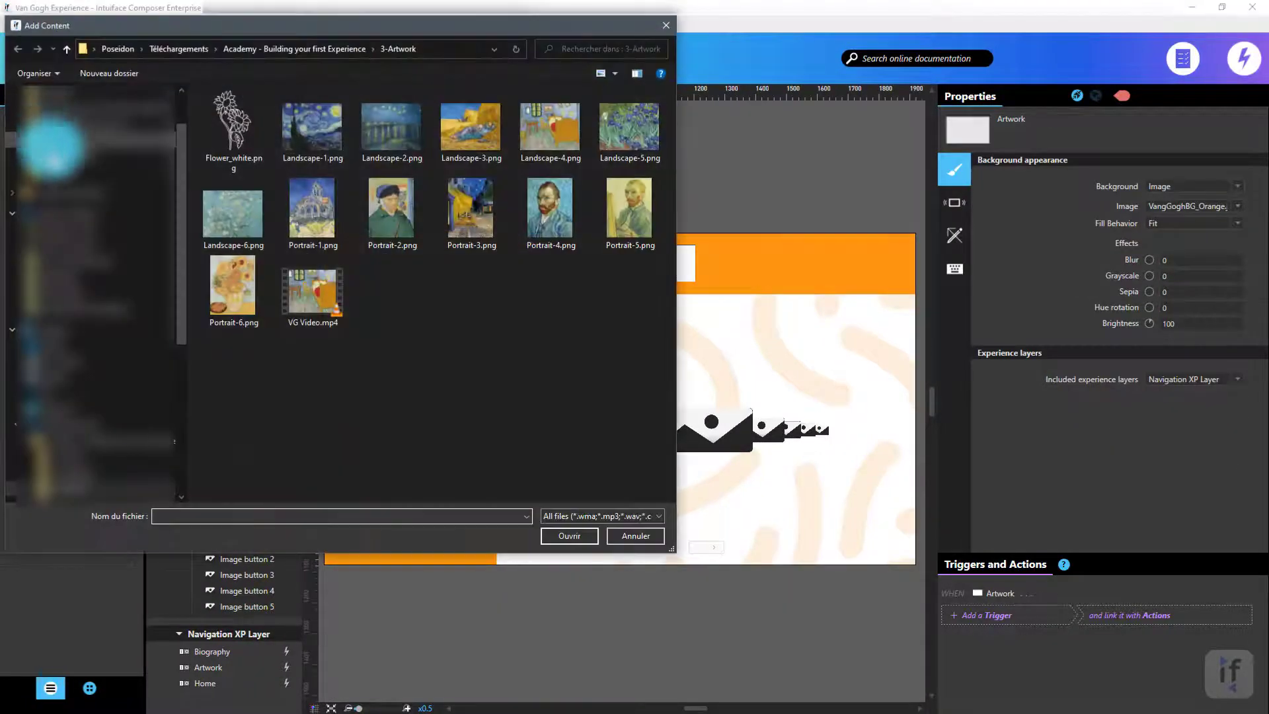
click(311, 137)
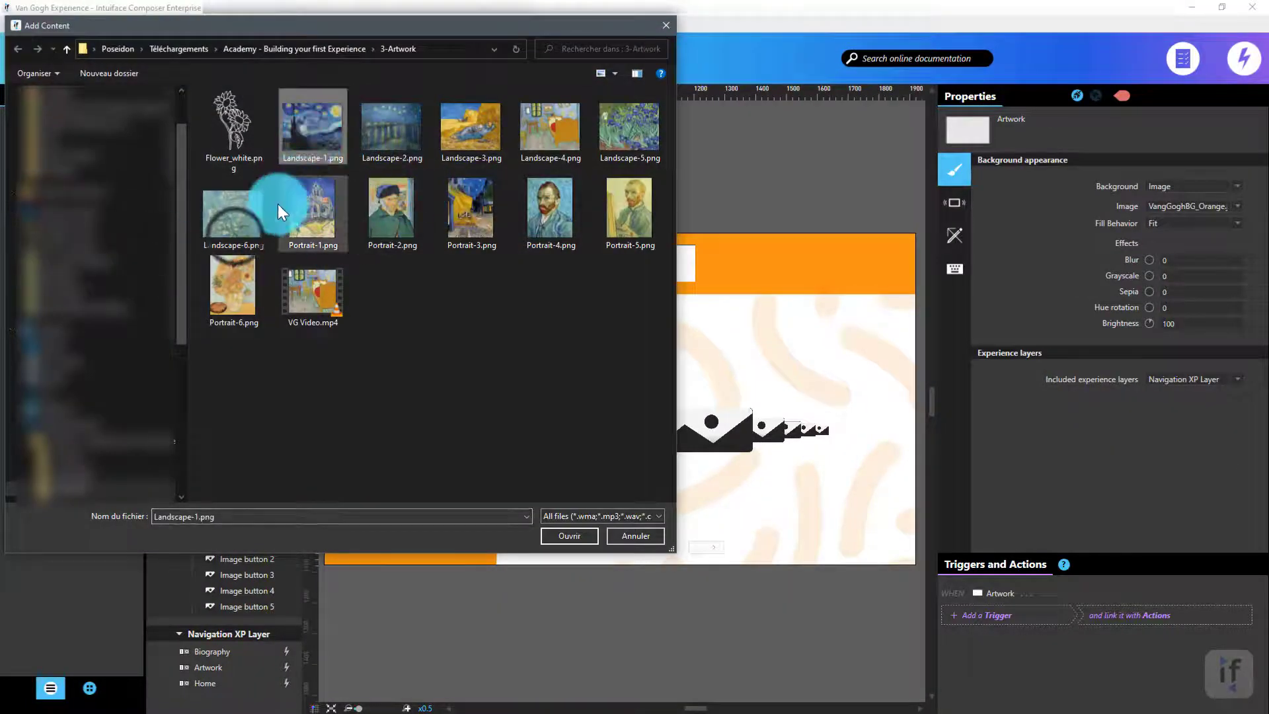
shift+click(235, 224)
click(569, 539)
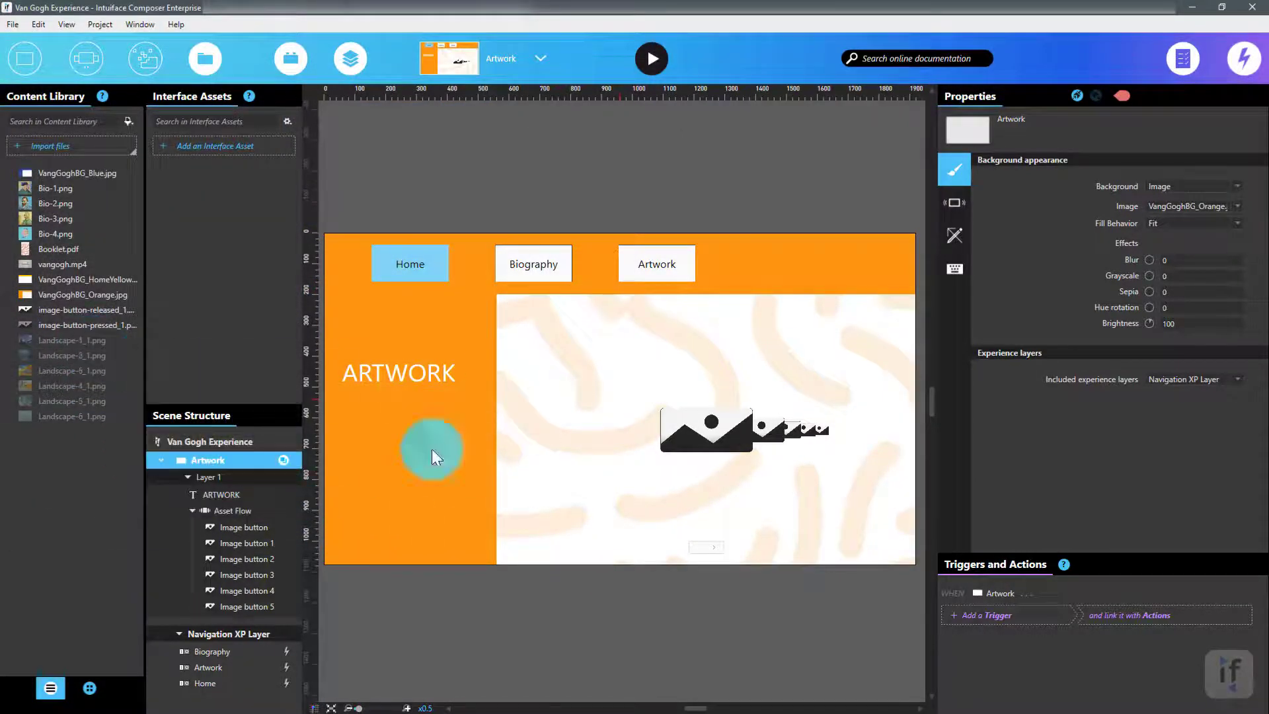
Set the first image button's released and pressed images to Landscape-1_1.png.
click(239, 528)
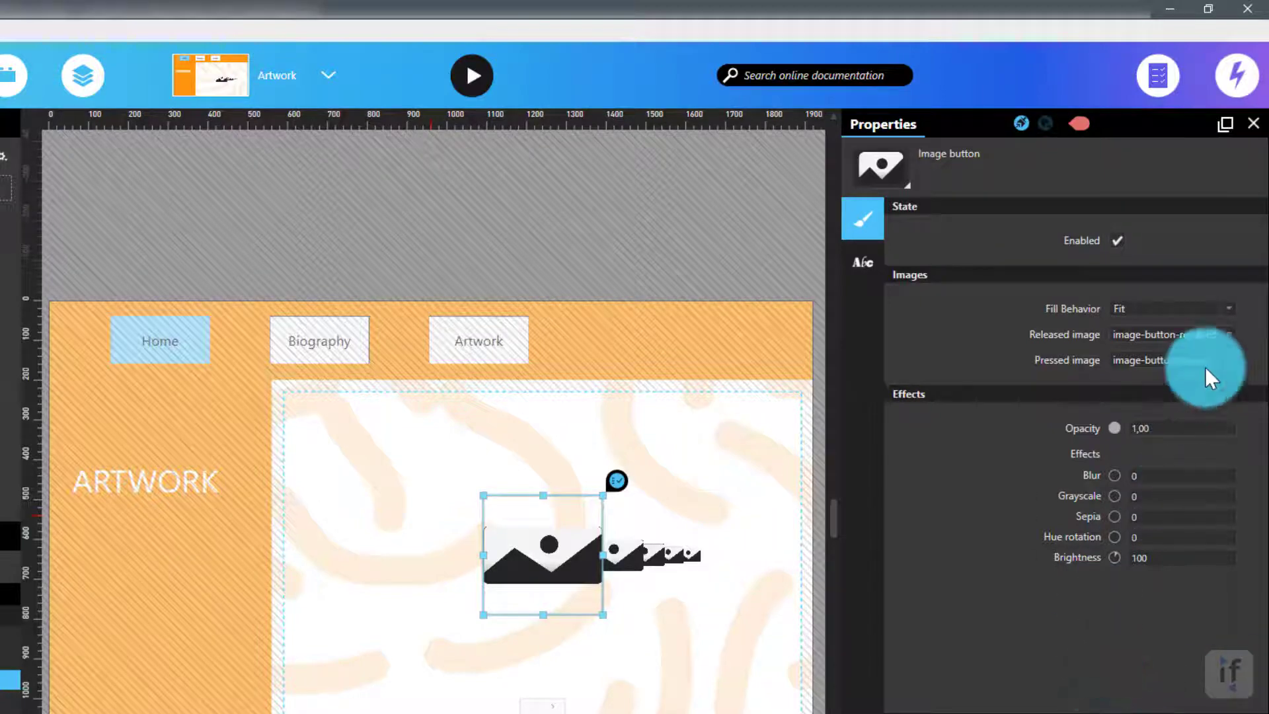
click(1233, 334)
click(1093, 567)
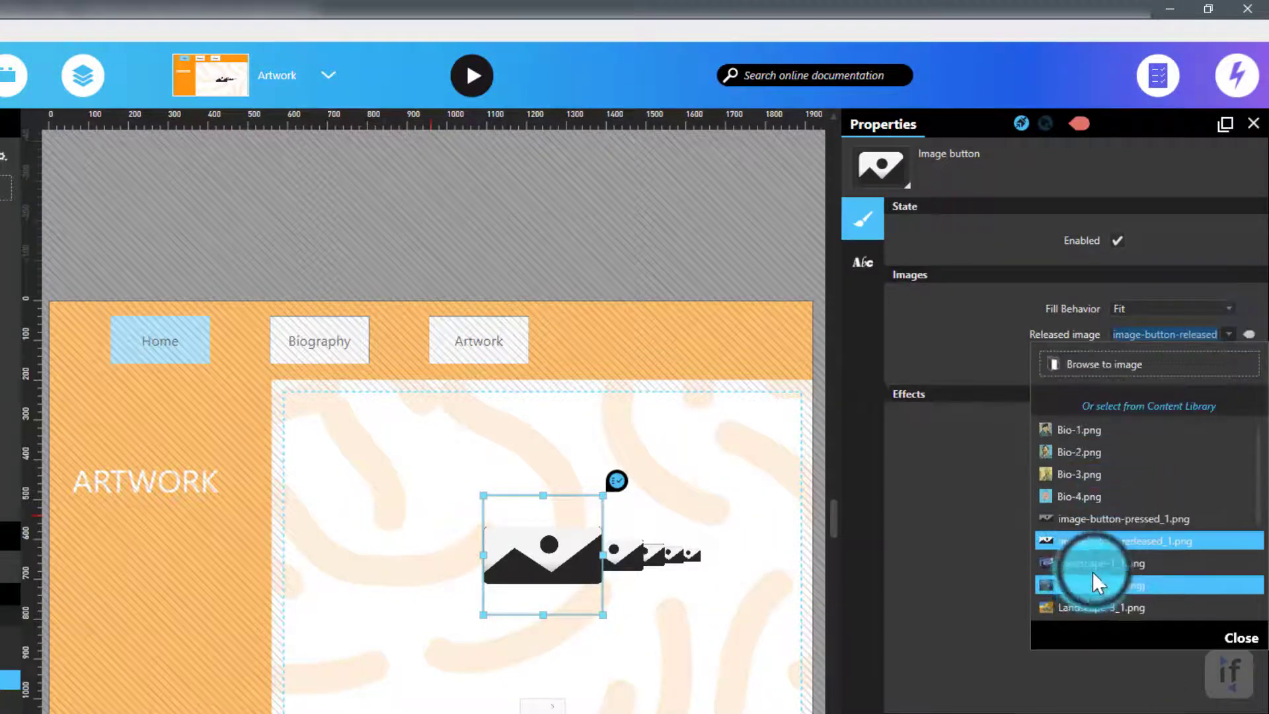
click(1018, 451)
click(1227, 360)
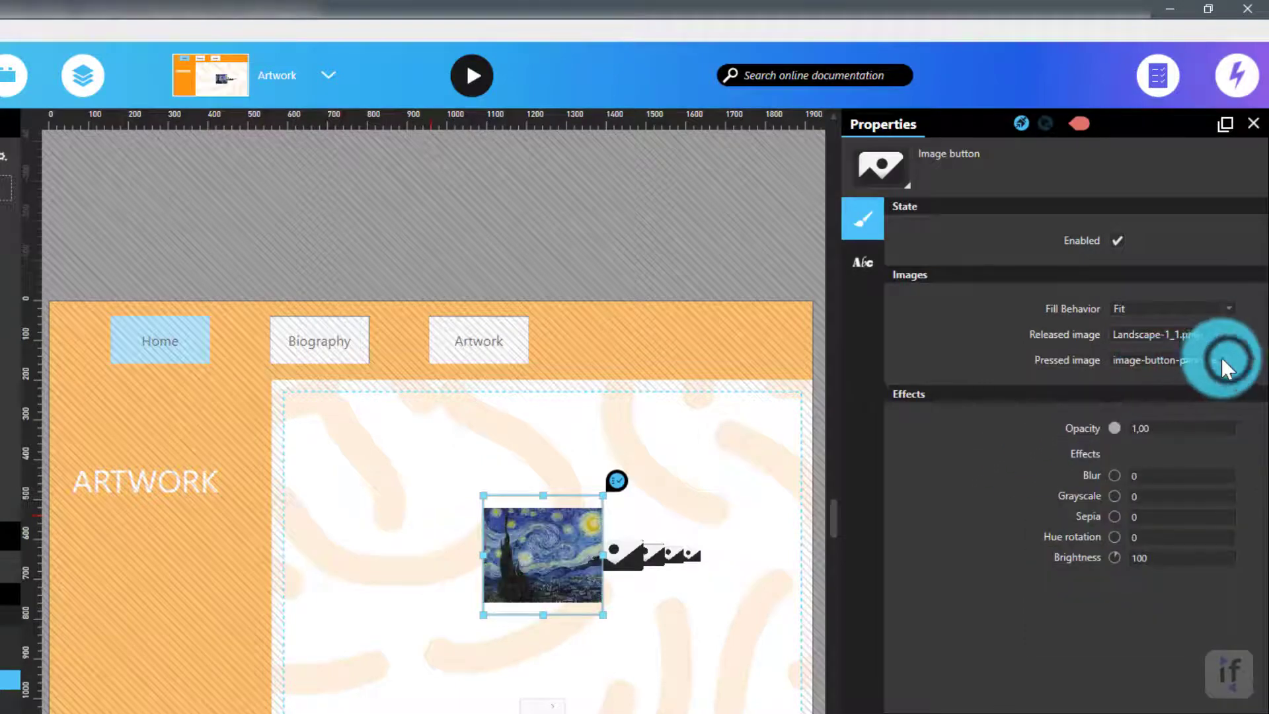
click(1097, 570)
click(1089, 584)
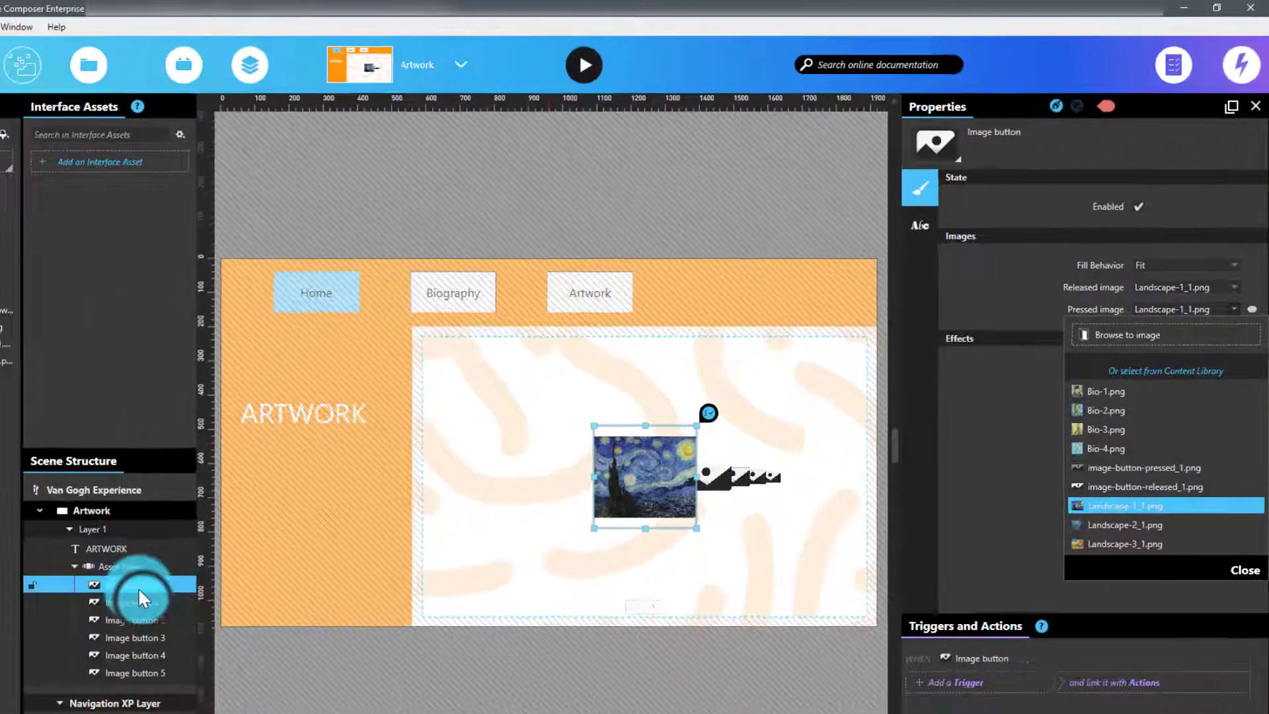
Set the second image button's released and pressed images to Landscape-2_1.png.
click(254, 542)
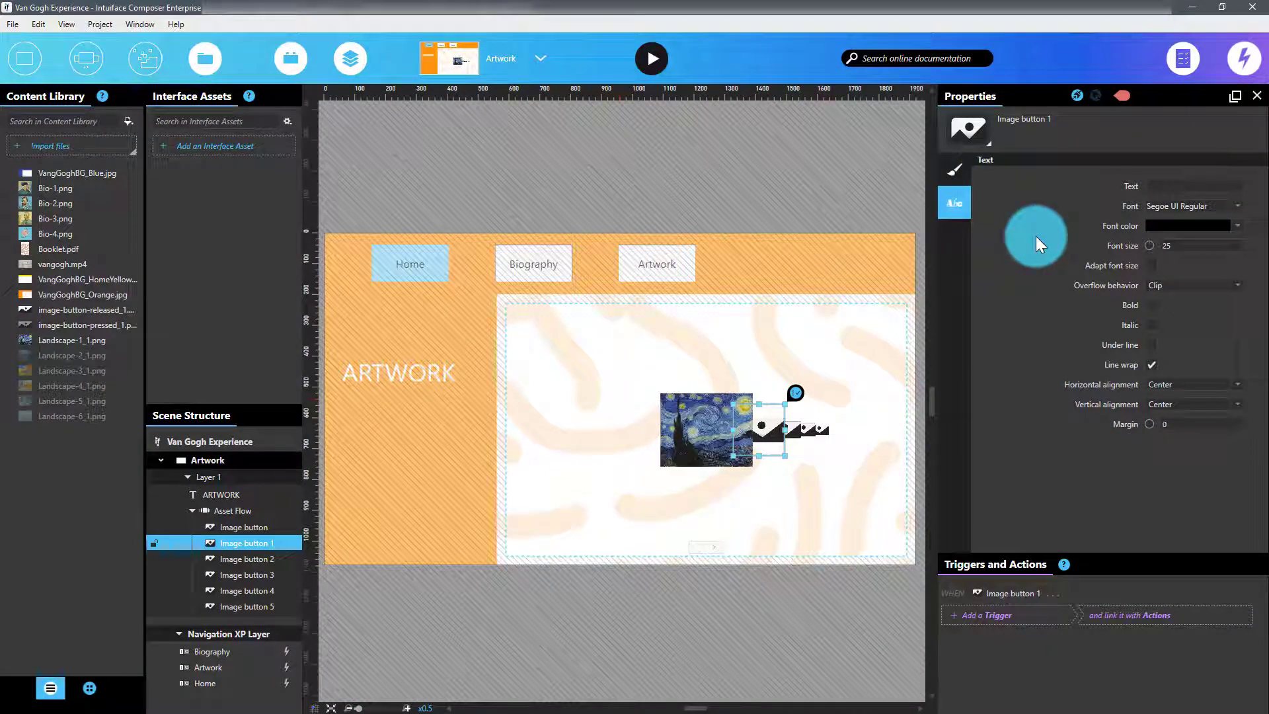
click(956, 171)
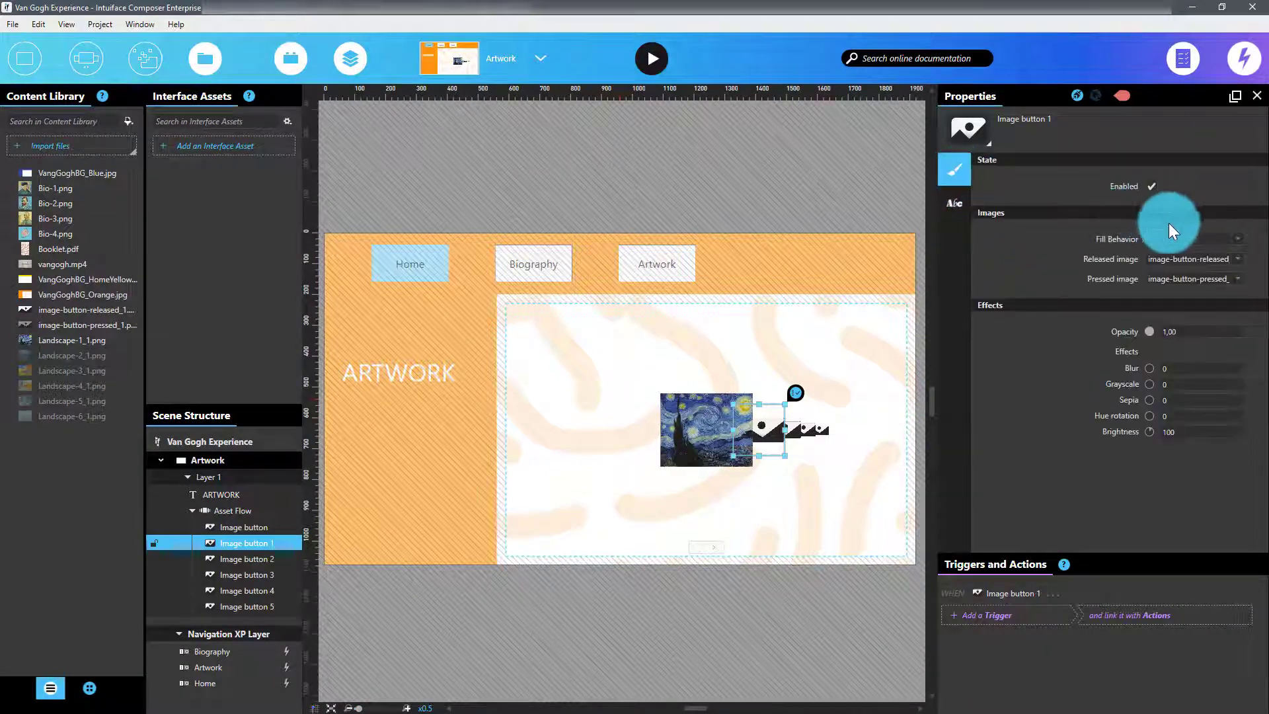
click(1237, 262)
click(1152, 452)
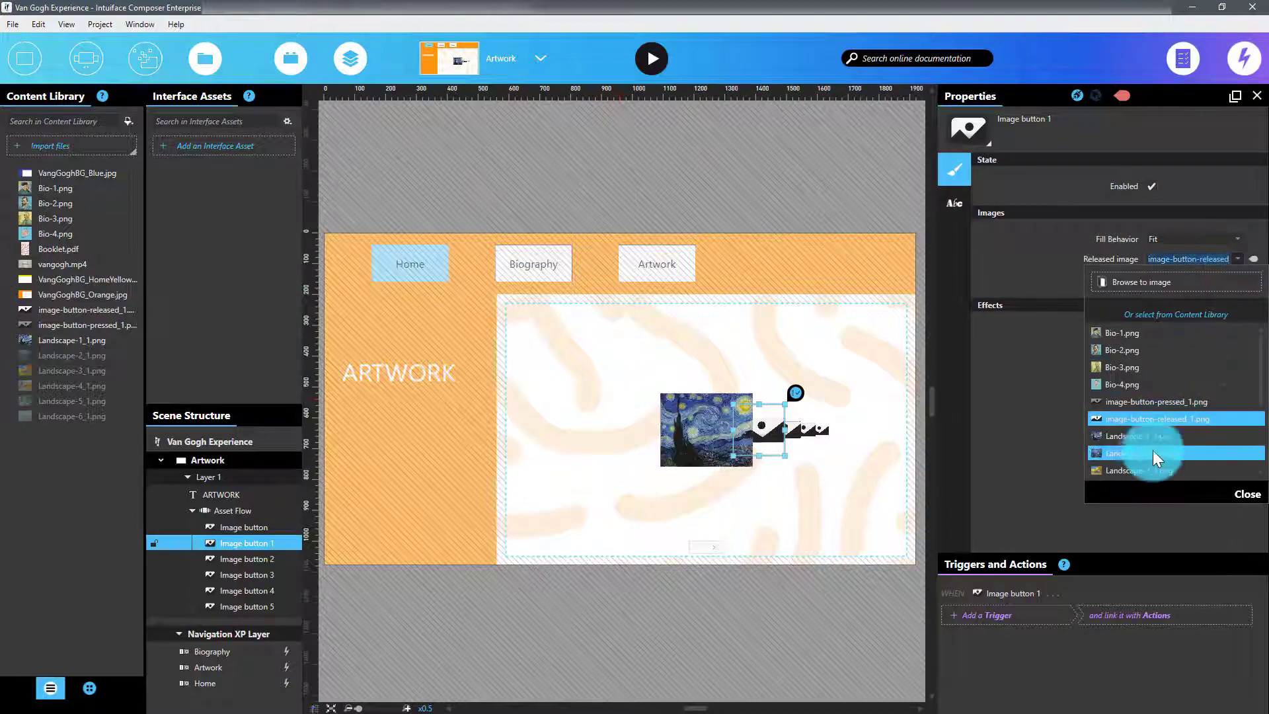
click(1233, 275)
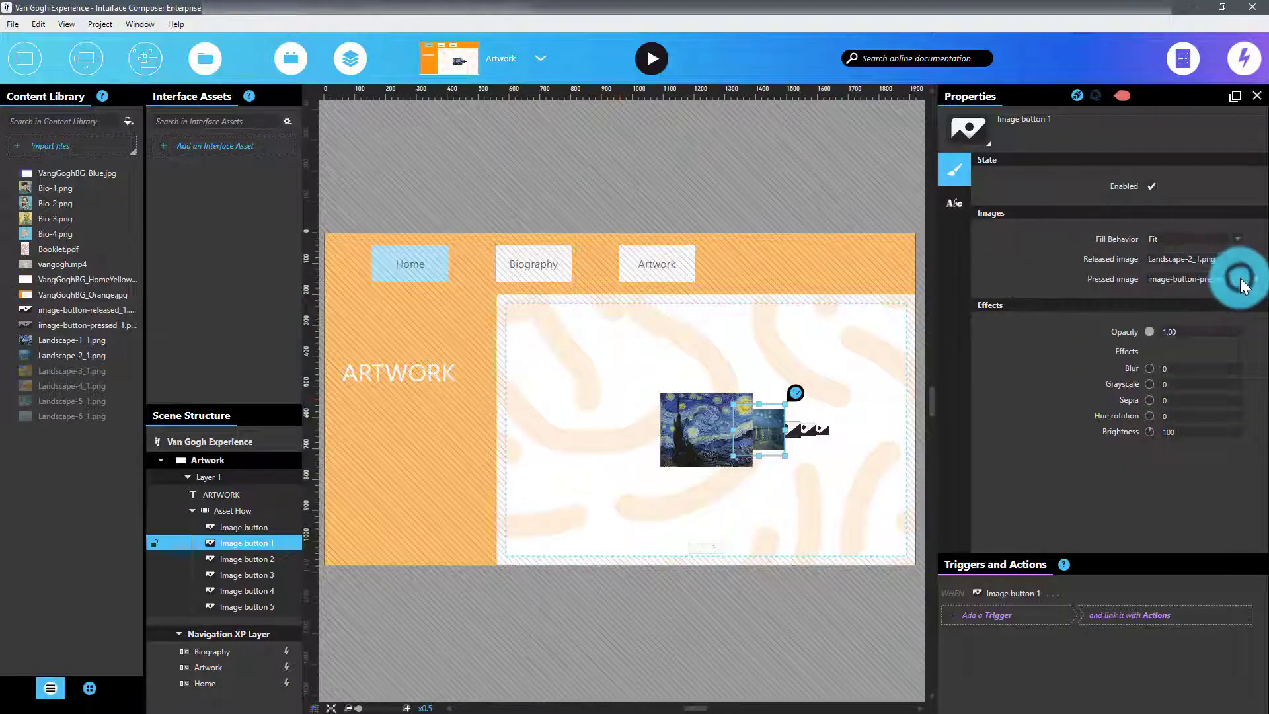
click(1147, 476)
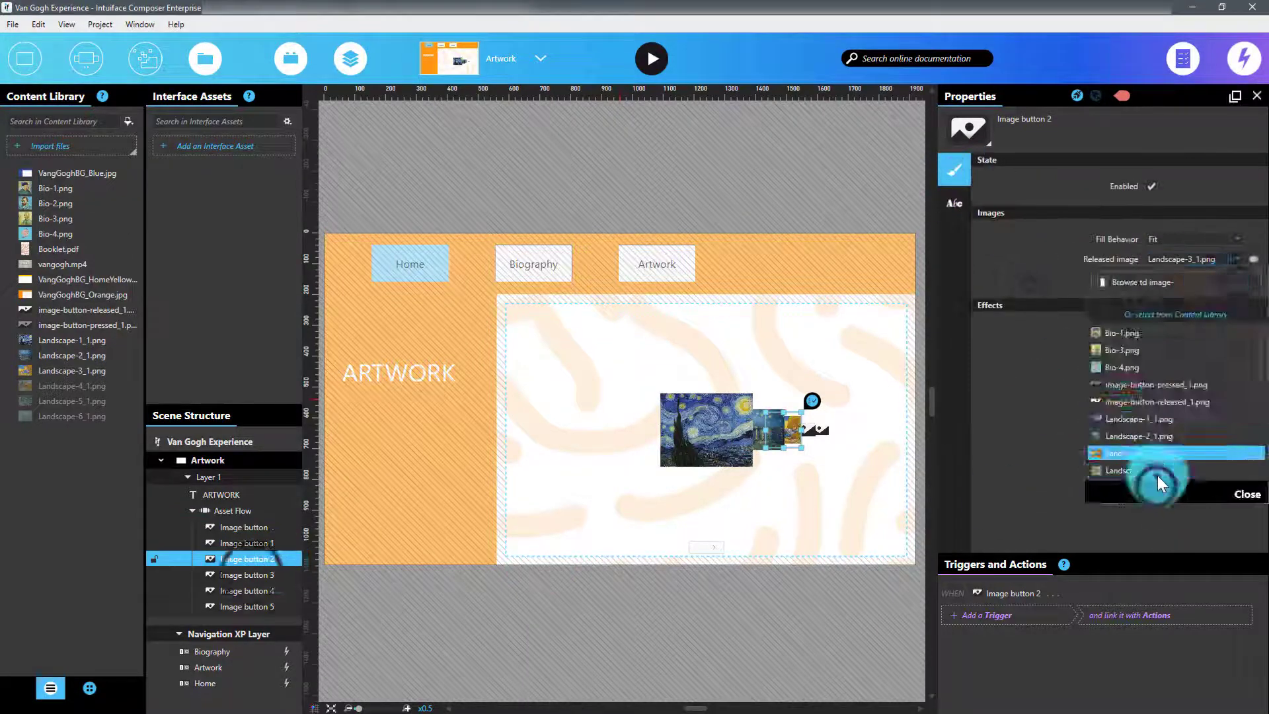
Assign the matching Landscape images to the next image buttons in the Asset Flow.
click(248, 574)
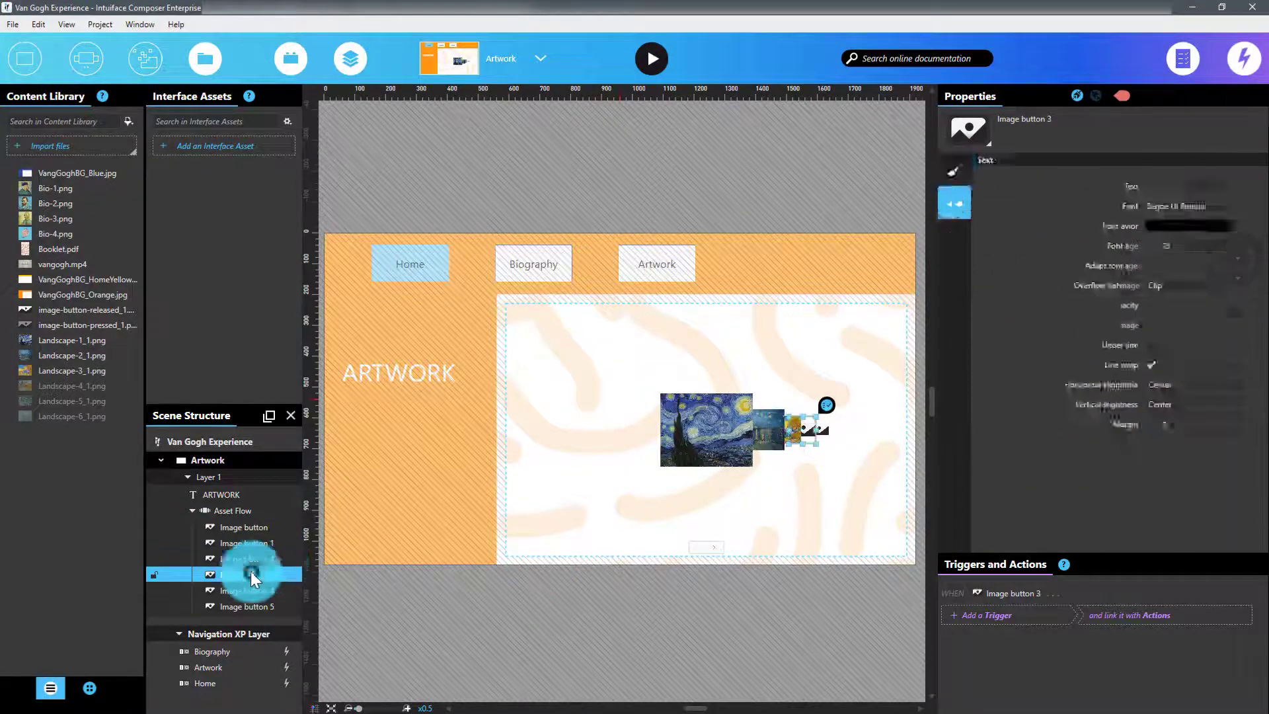
click(1133, 406)
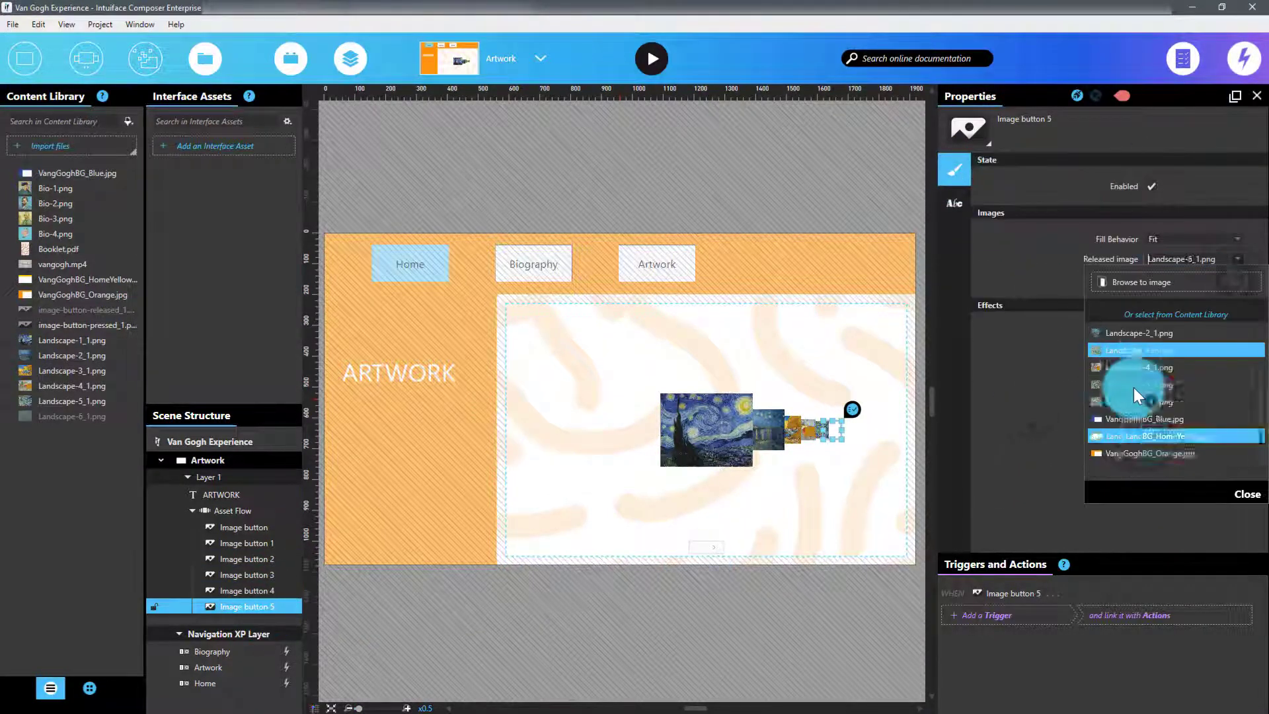
click(1133, 382)
Set the last image button's pressed image to Landscape-6_1.png.
click(1237, 279)
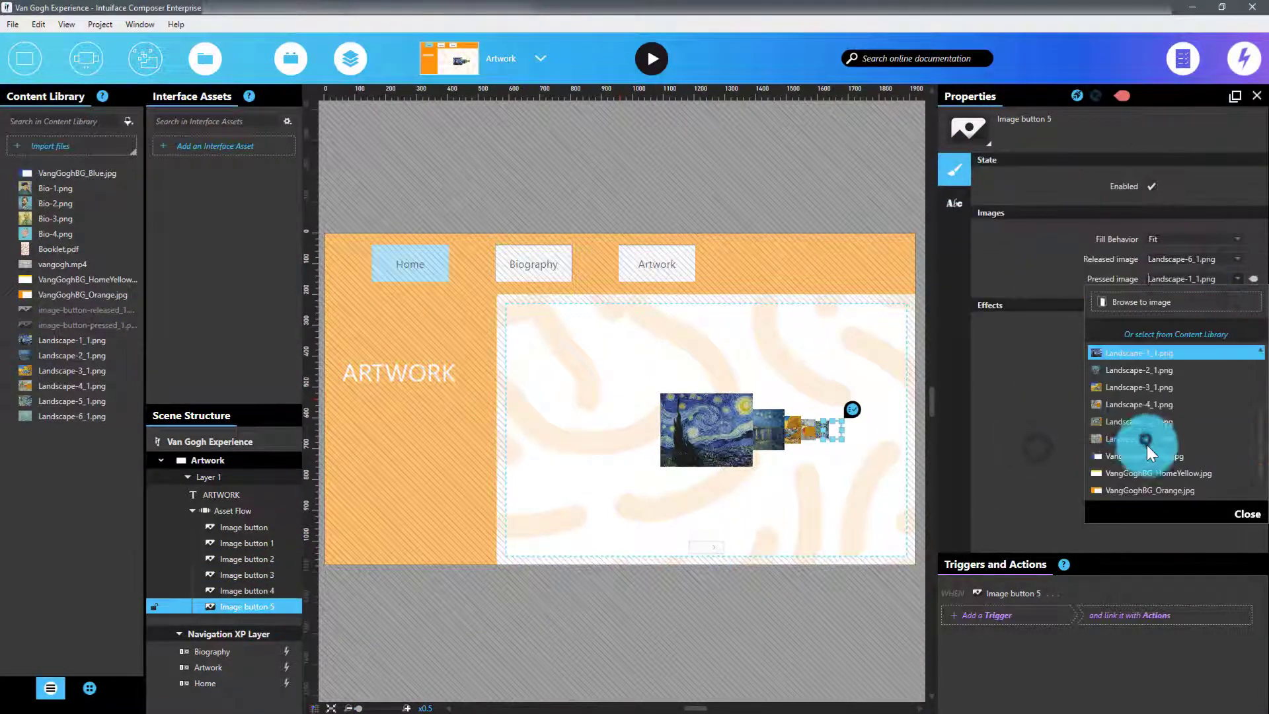
click(1144, 444)
click(561, 522)
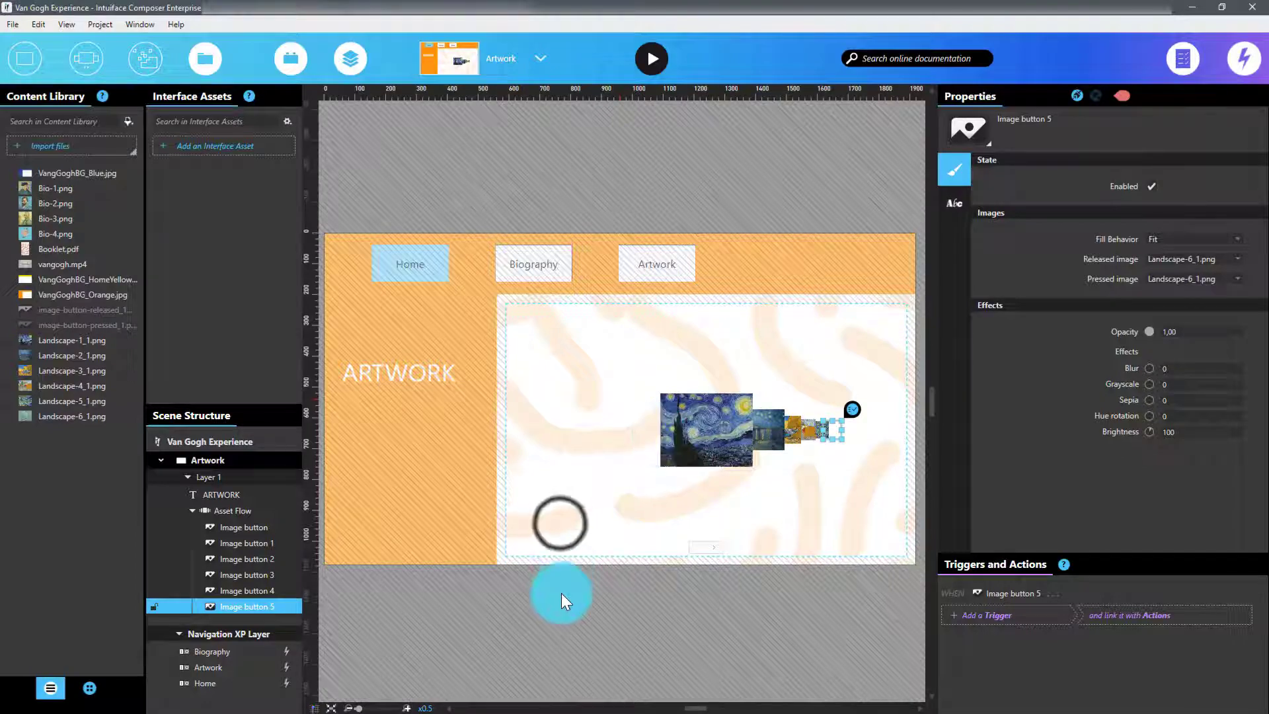
Rename the six image buttons in the Asset Flow to Paint 1 through Paint 6.
click(244, 527)
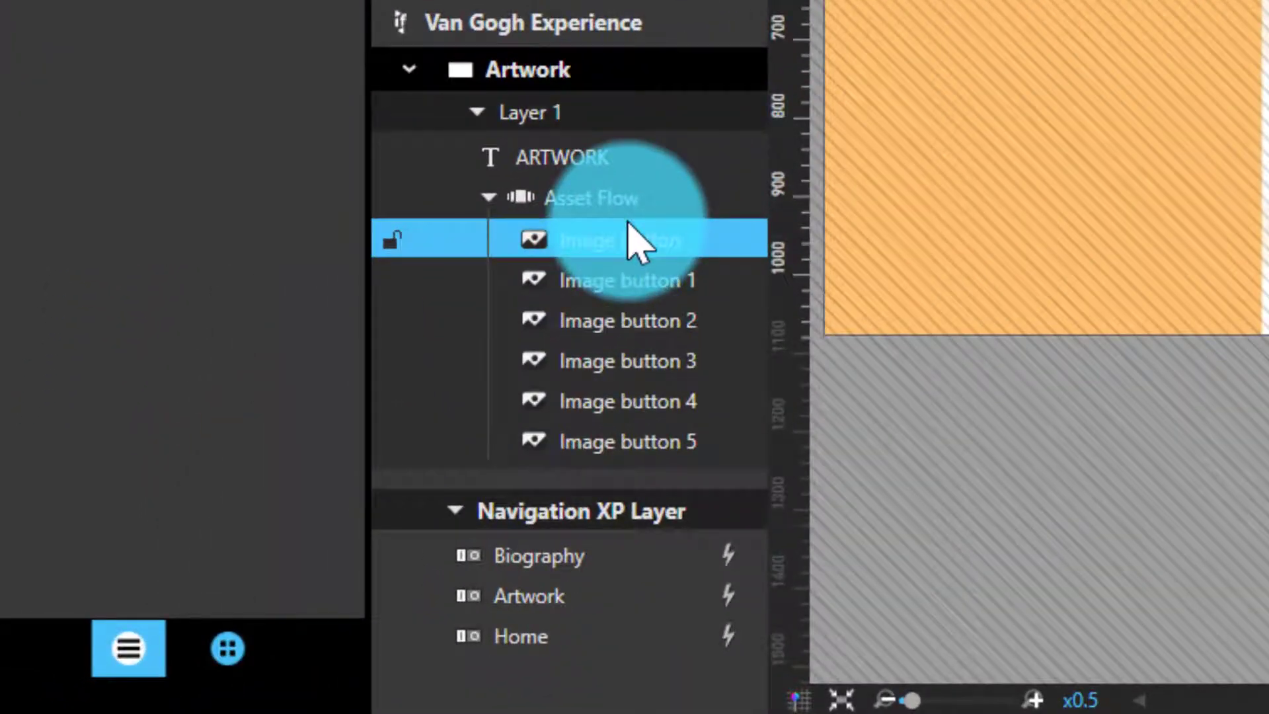
click(624, 222)
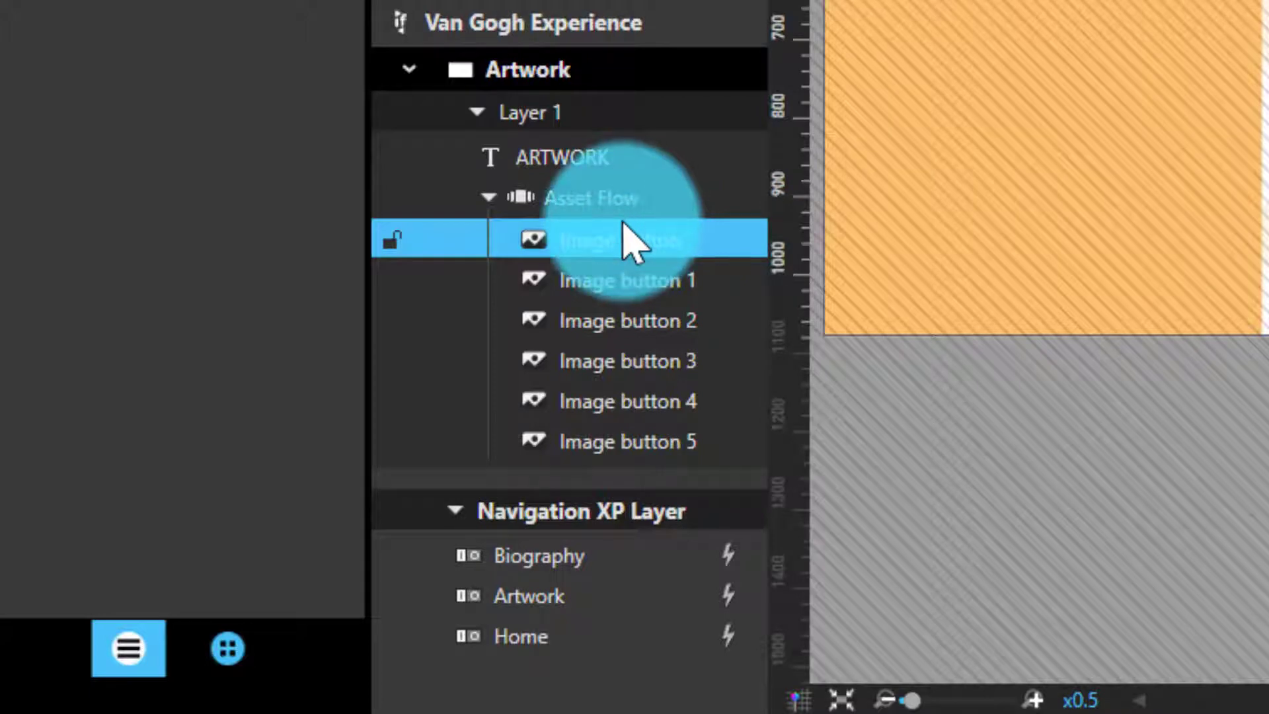
click(629, 238)
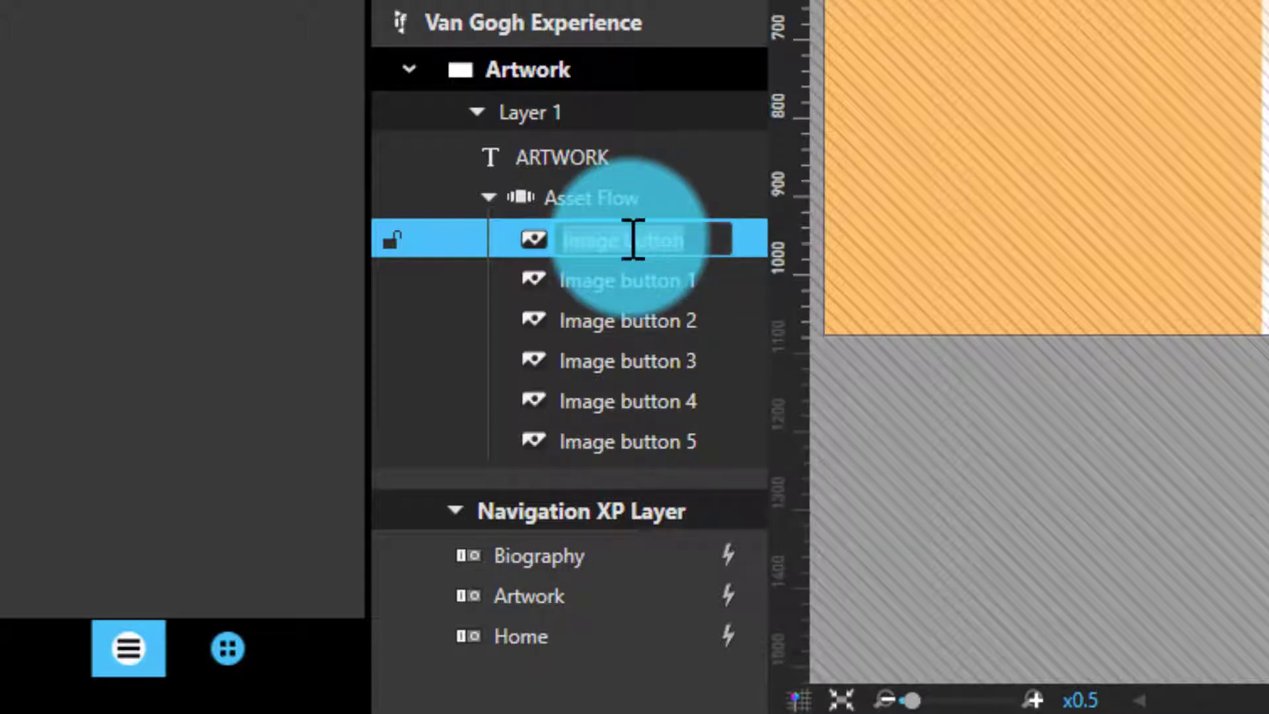
text(Paint)
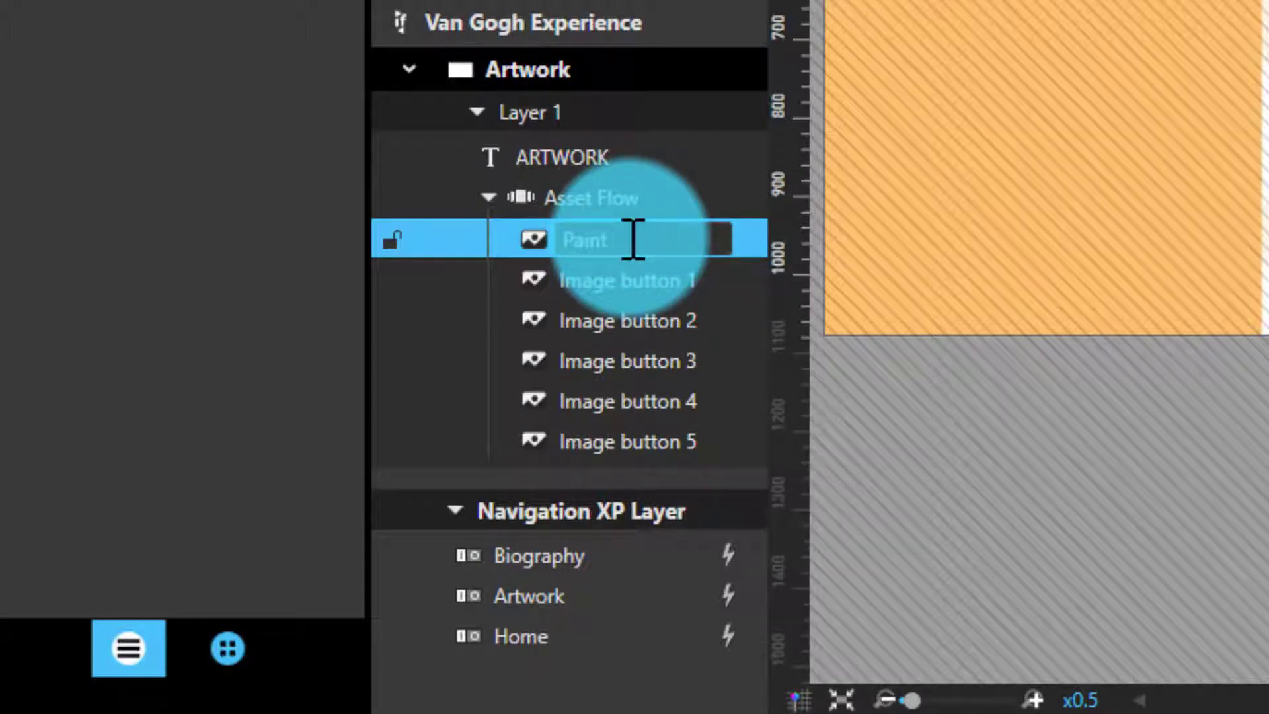
key(ctrl+a)
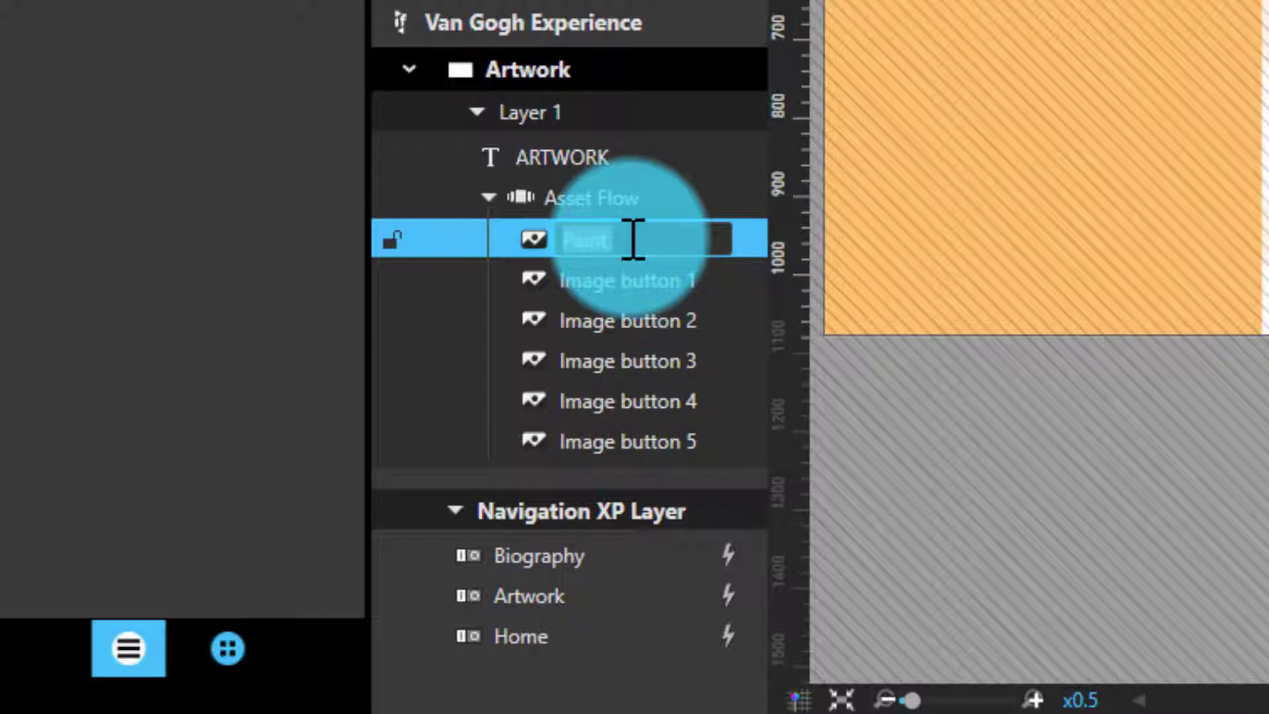
key(End)
text(1)
key(Tab)
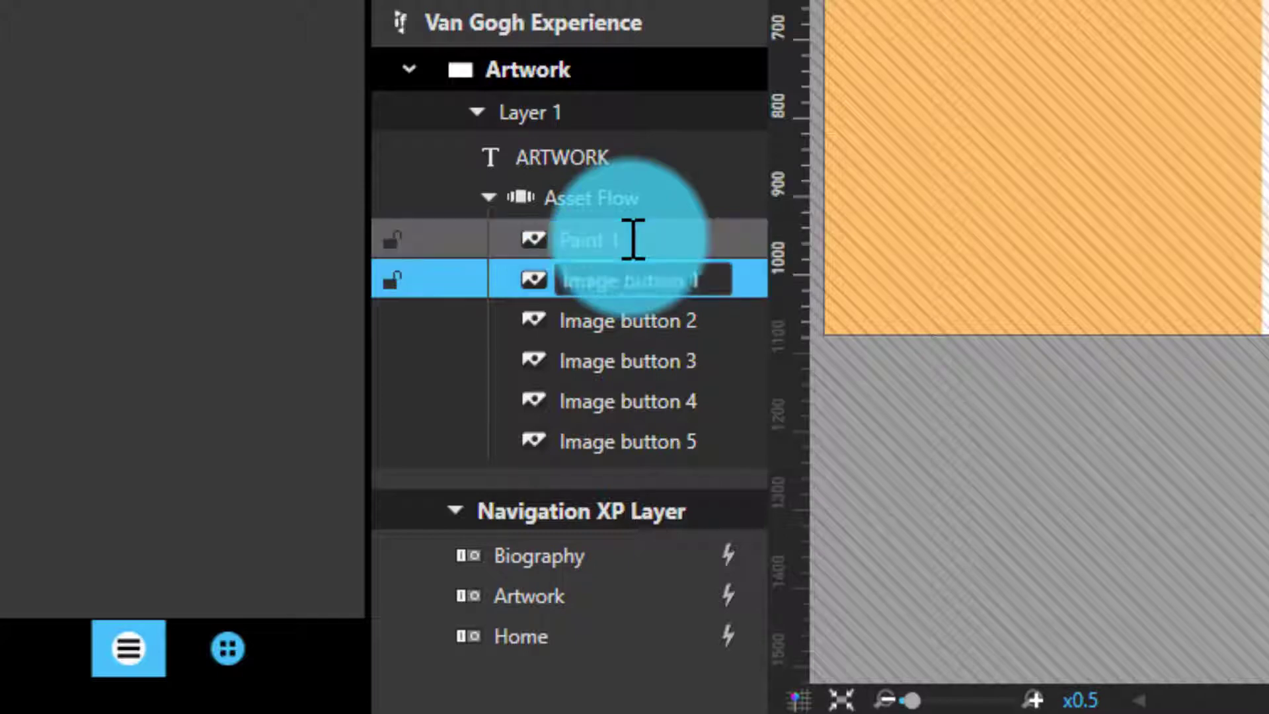
text(Paint 2	Paint 3	Paint 4	Paint 5	Paint 6)
key(Return)
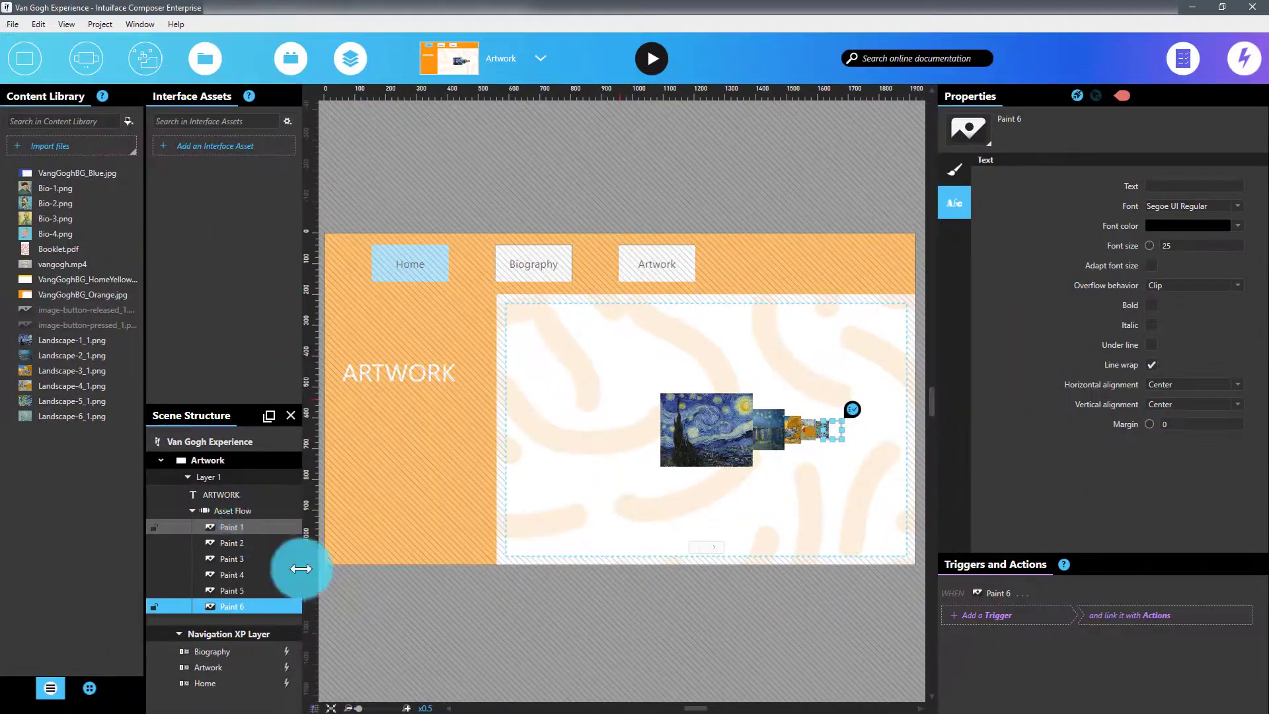
Select the Asset Flow and set its index in focus to 3.
click(550, 501)
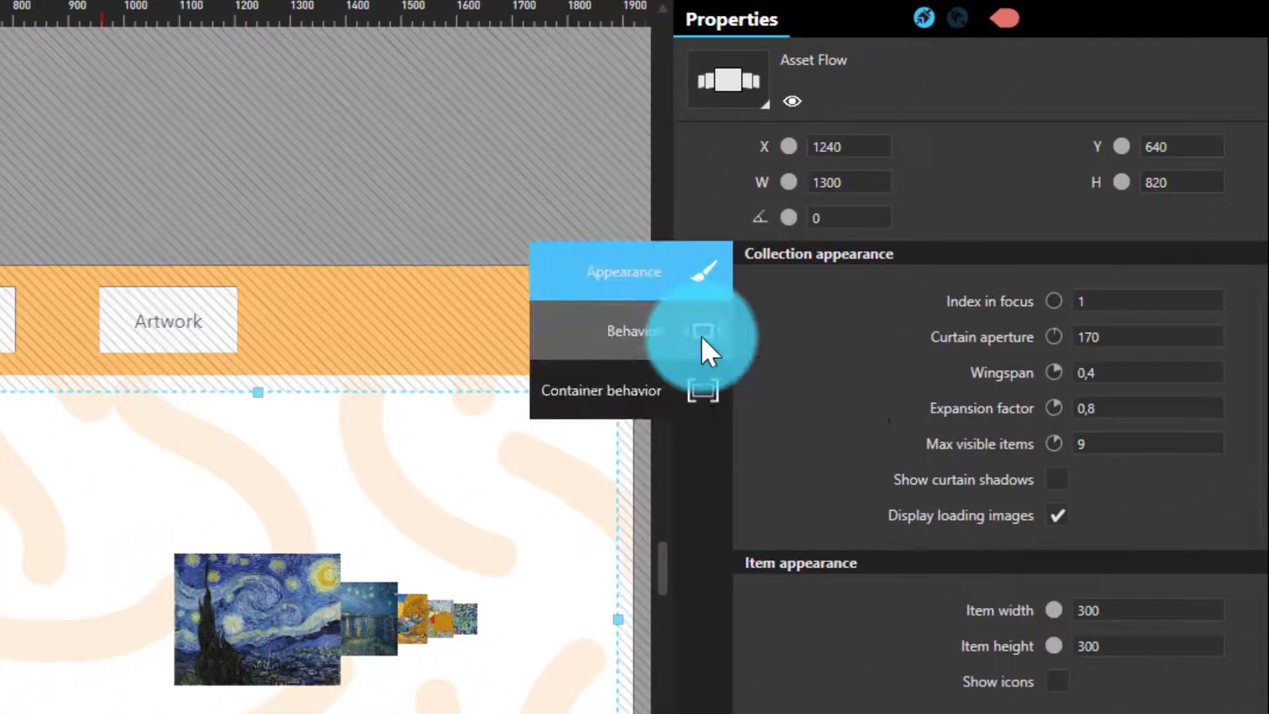
scroll(799, 415, down, 2)
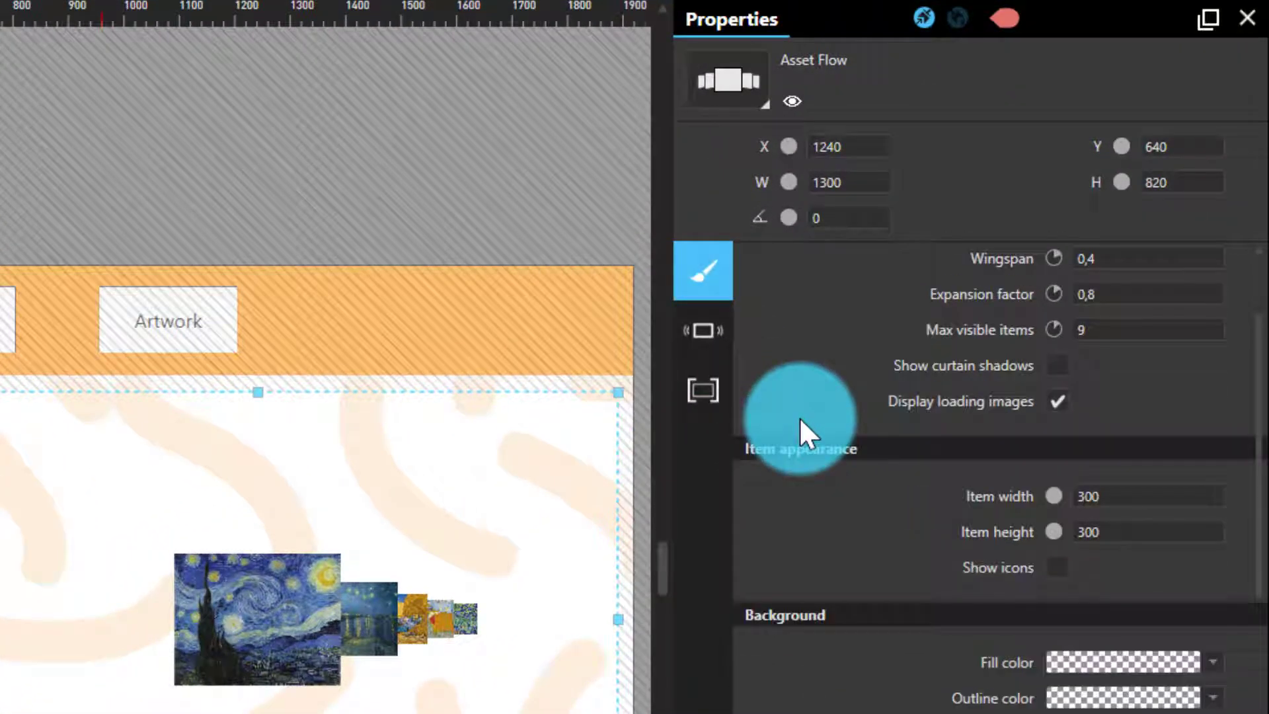
scroll(799, 416, down, 4)
scroll(885, 589, up, 6)
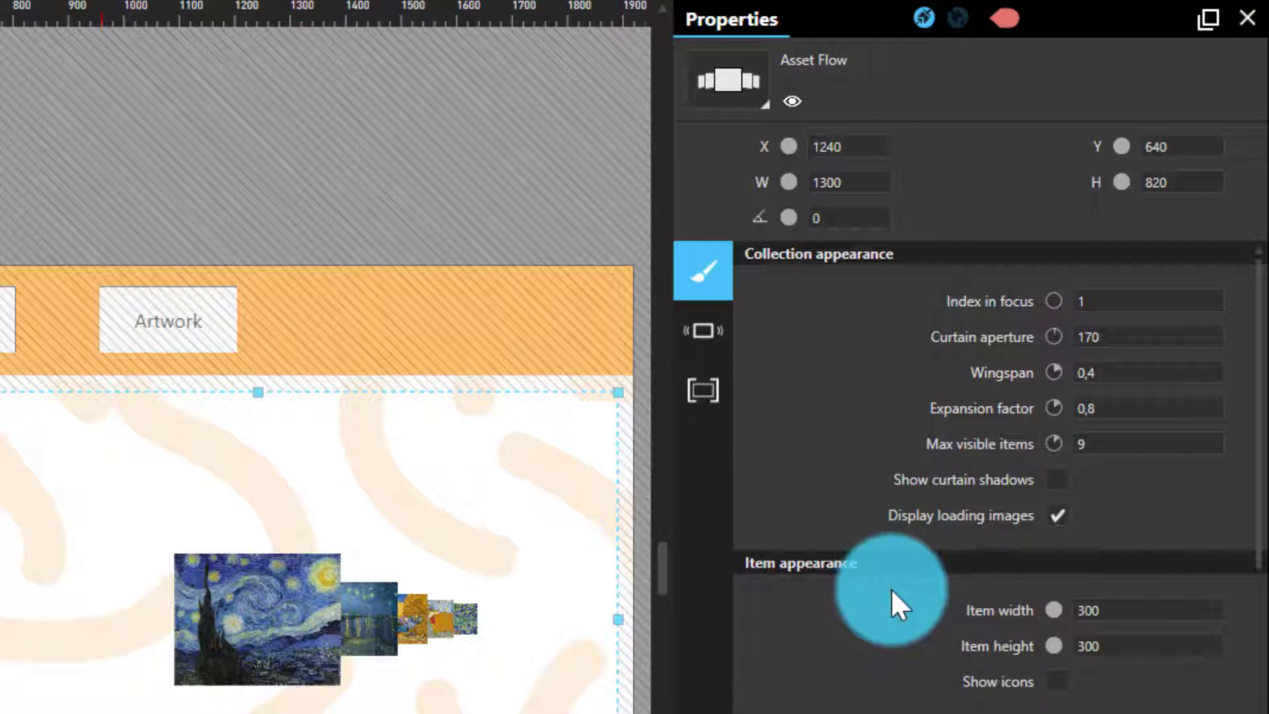
click(1150, 301)
text(3)
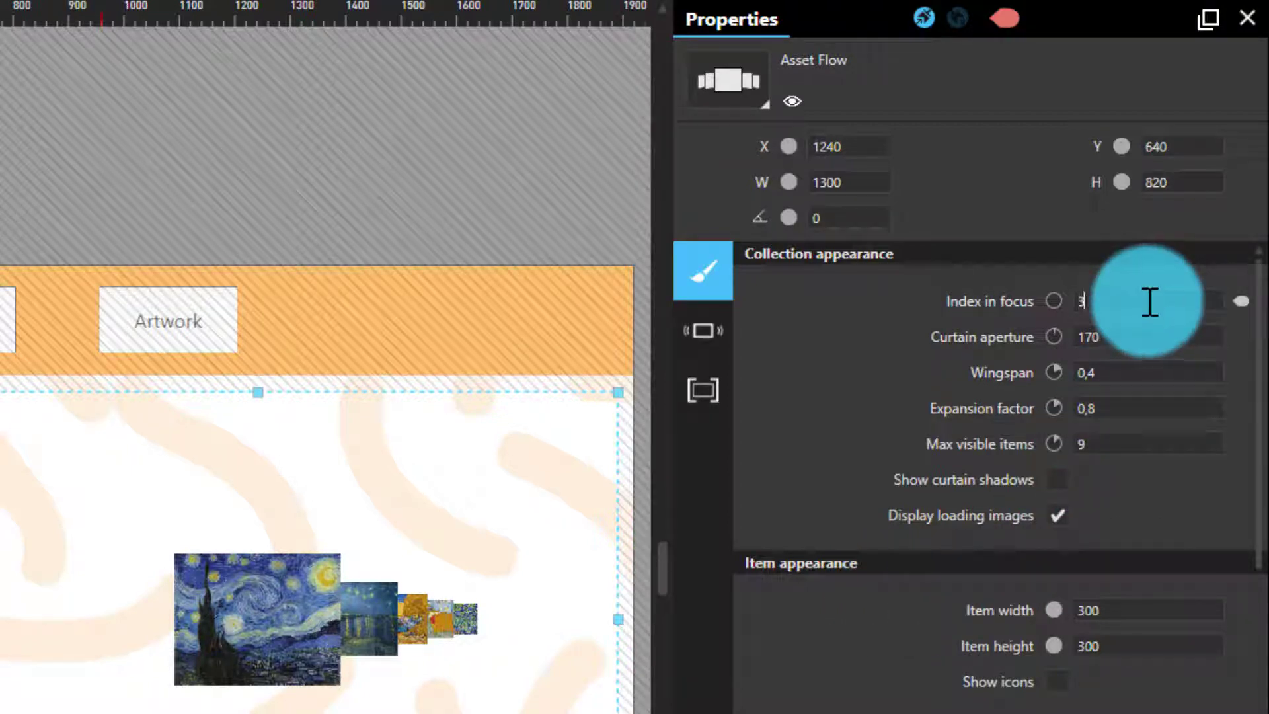
Set the Asset Flow's curtain aperture to 200, wingspan to 0,7 and expansion factor to 0,5.
click(1143, 345)
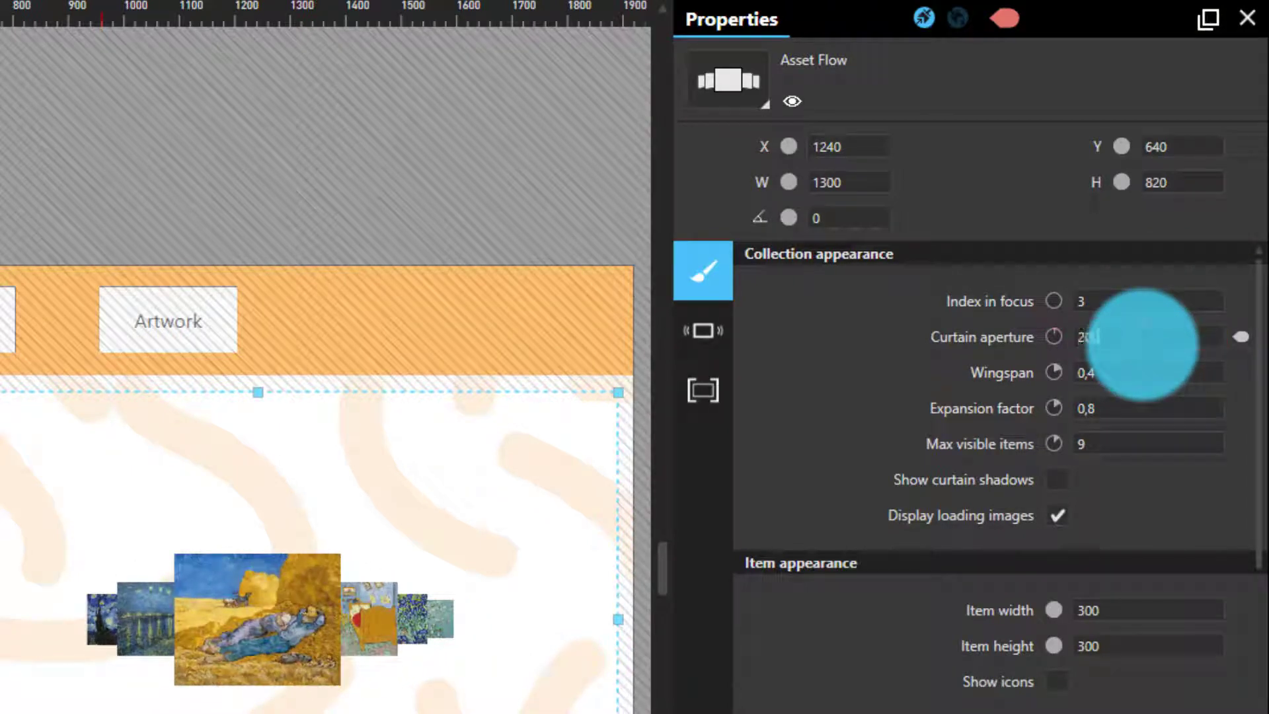
click(1138, 382)
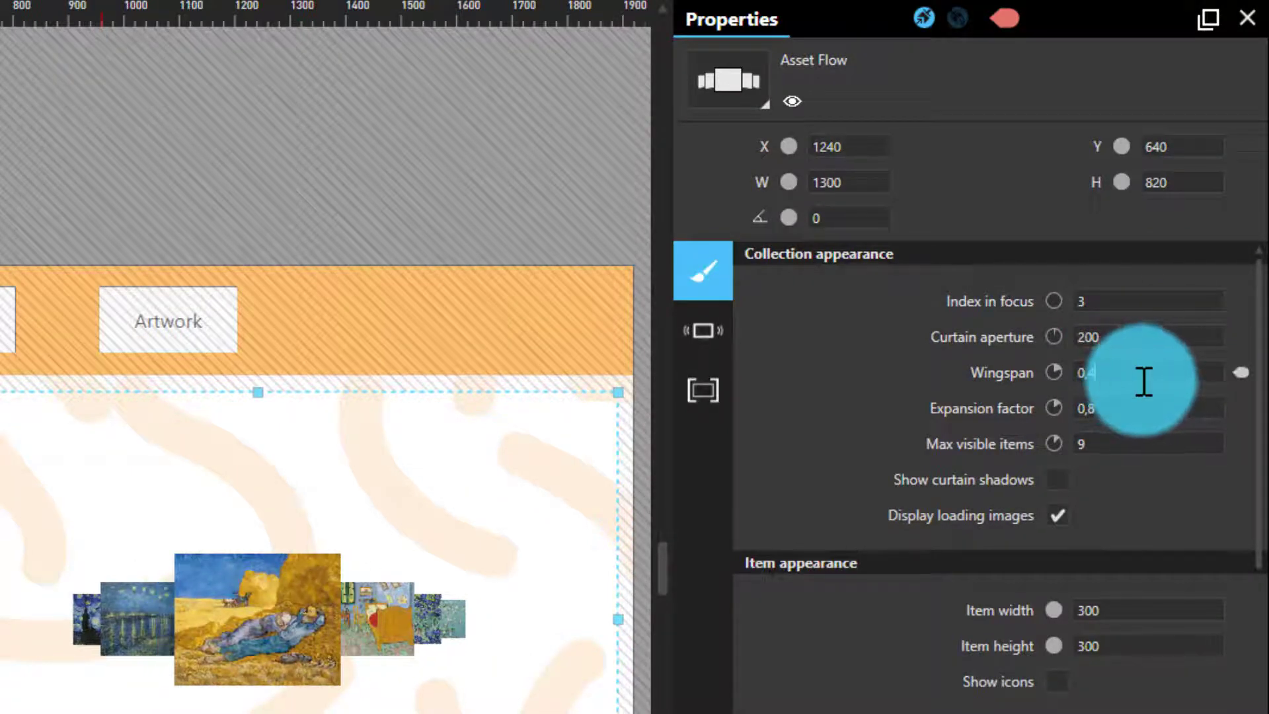
scroll(1144, 382, up, 3)
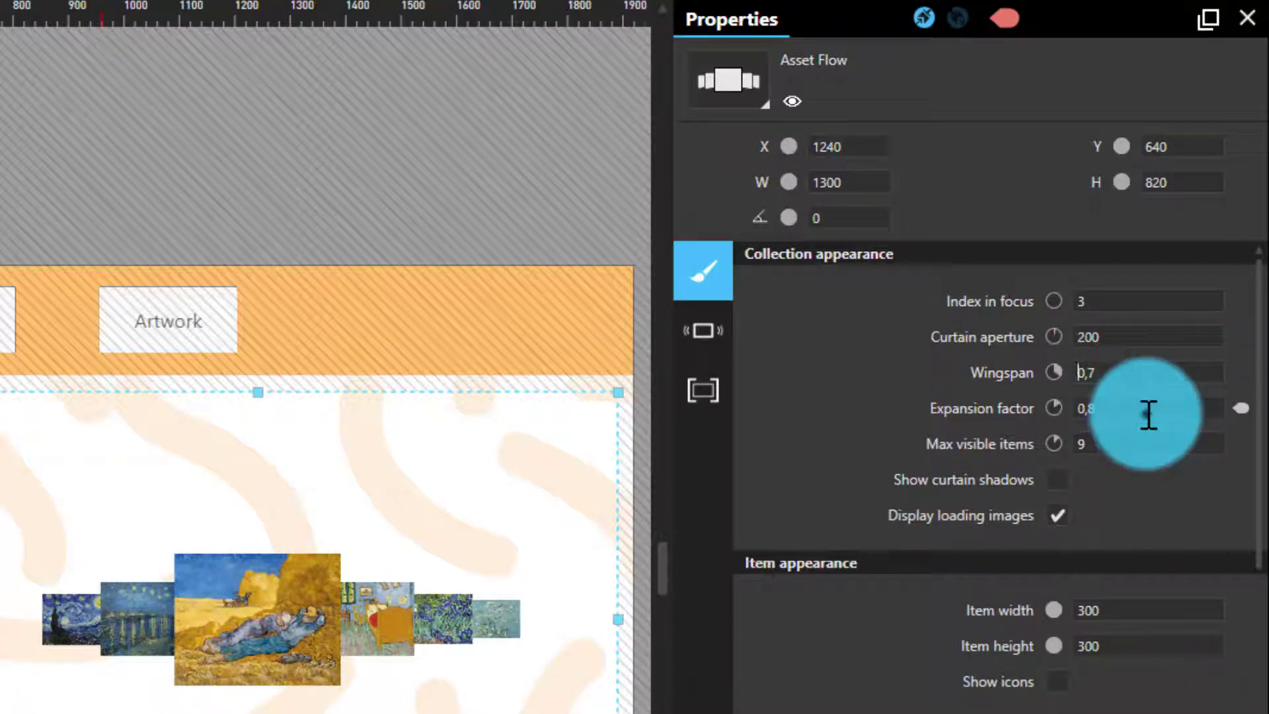
click(1148, 416)
scroll(1148, 415, up, 1)
scroll(1148, 416, up, 3)
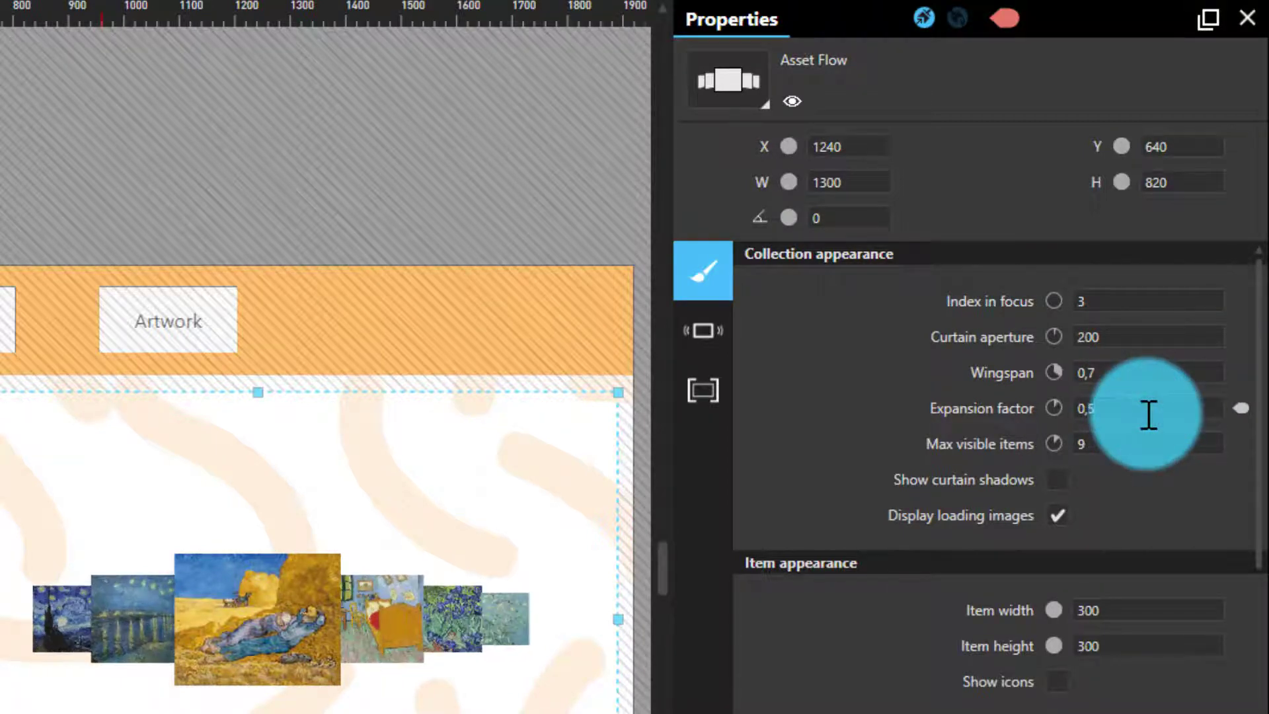
click(1147, 452)
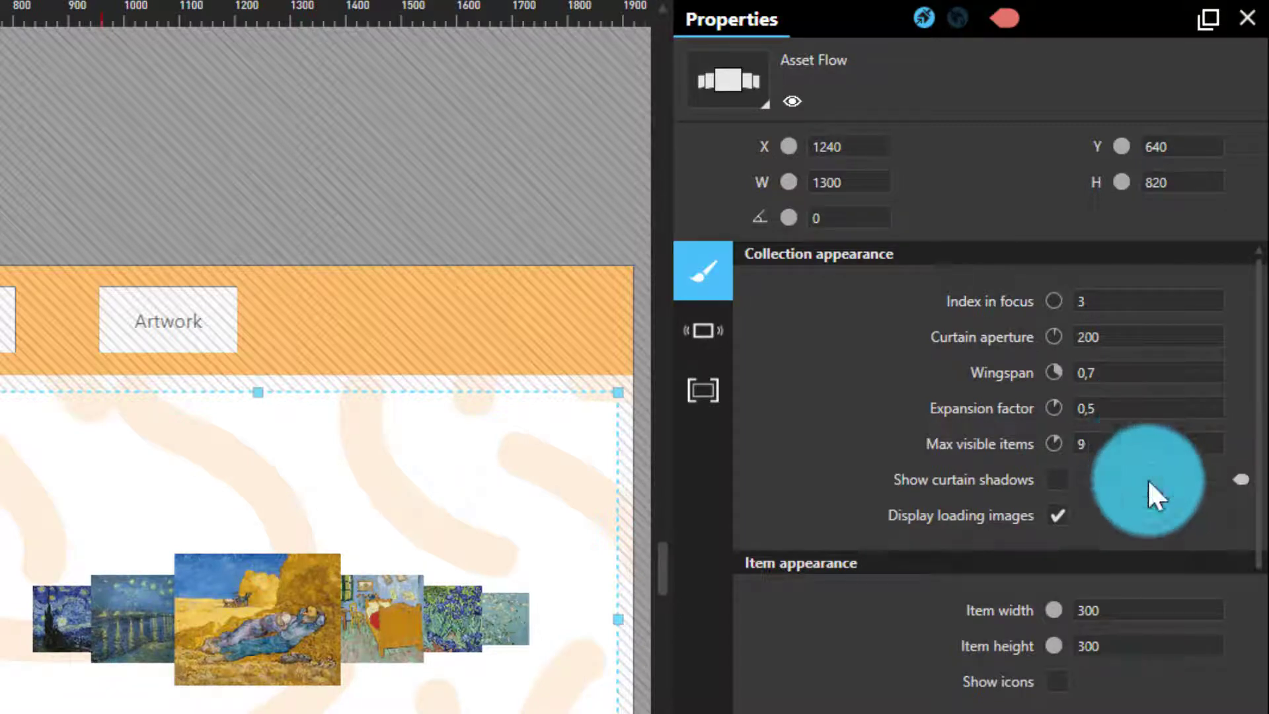
Set the Asset Flow's item width to 600 and item height to 480.
click(1122, 617)
click(1120, 617)
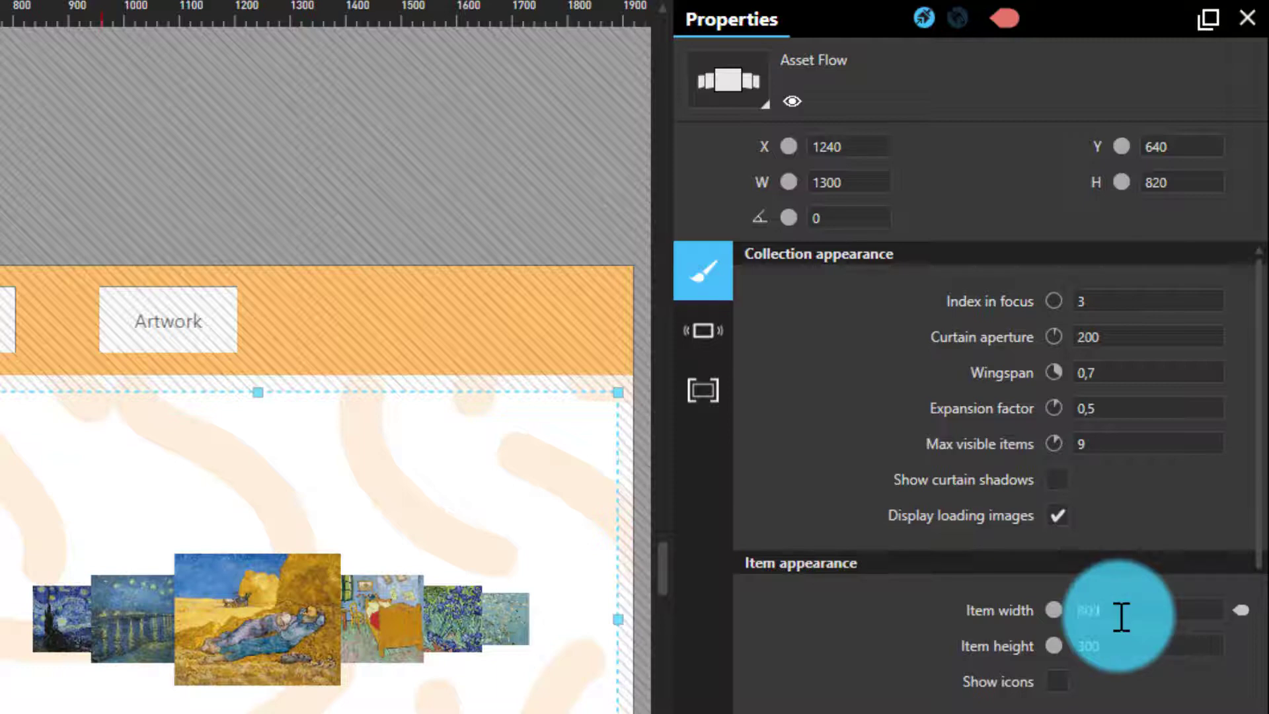
click(1133, 651)
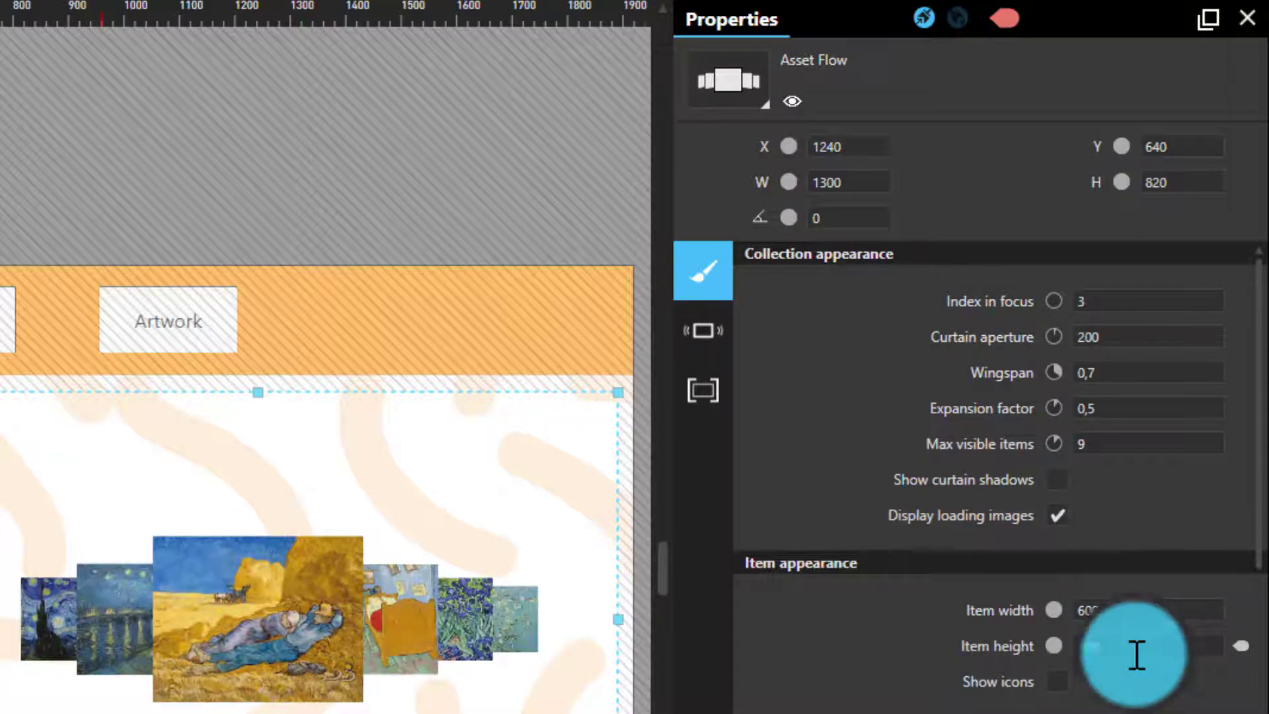
click(1136, 653)
text(4)
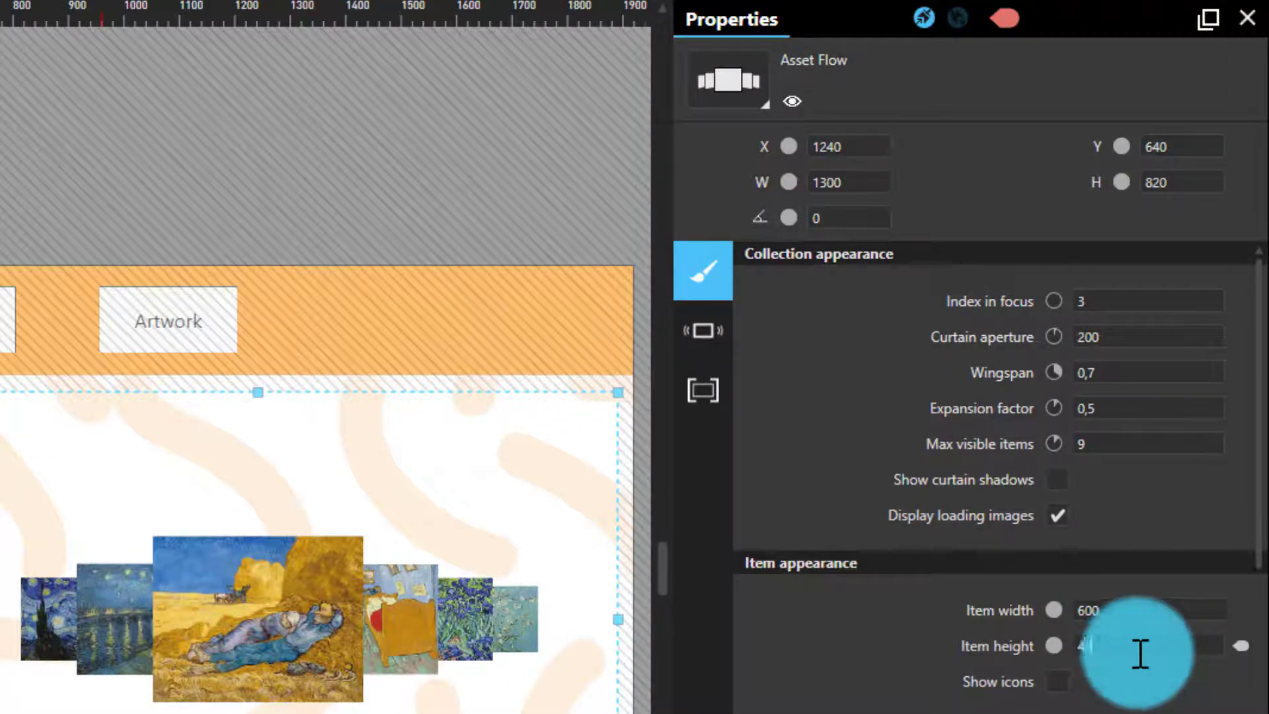
text(80)
click(816, 639)
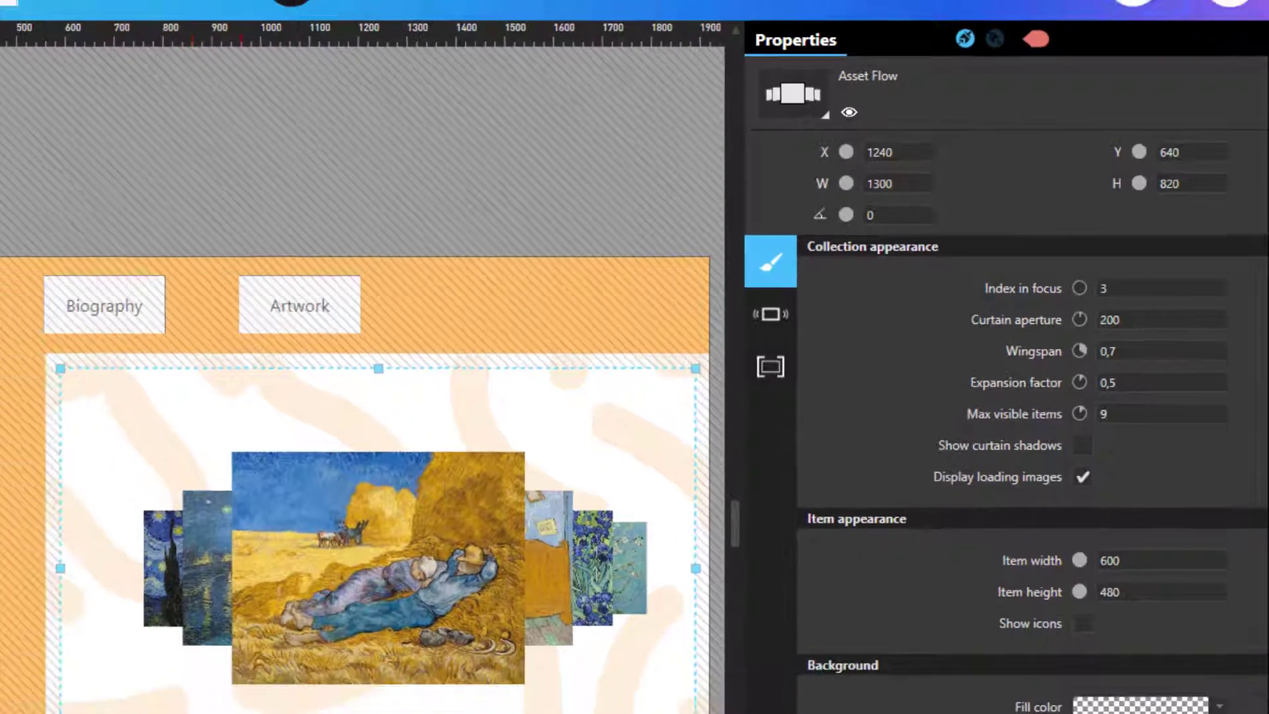
click(748, 655)
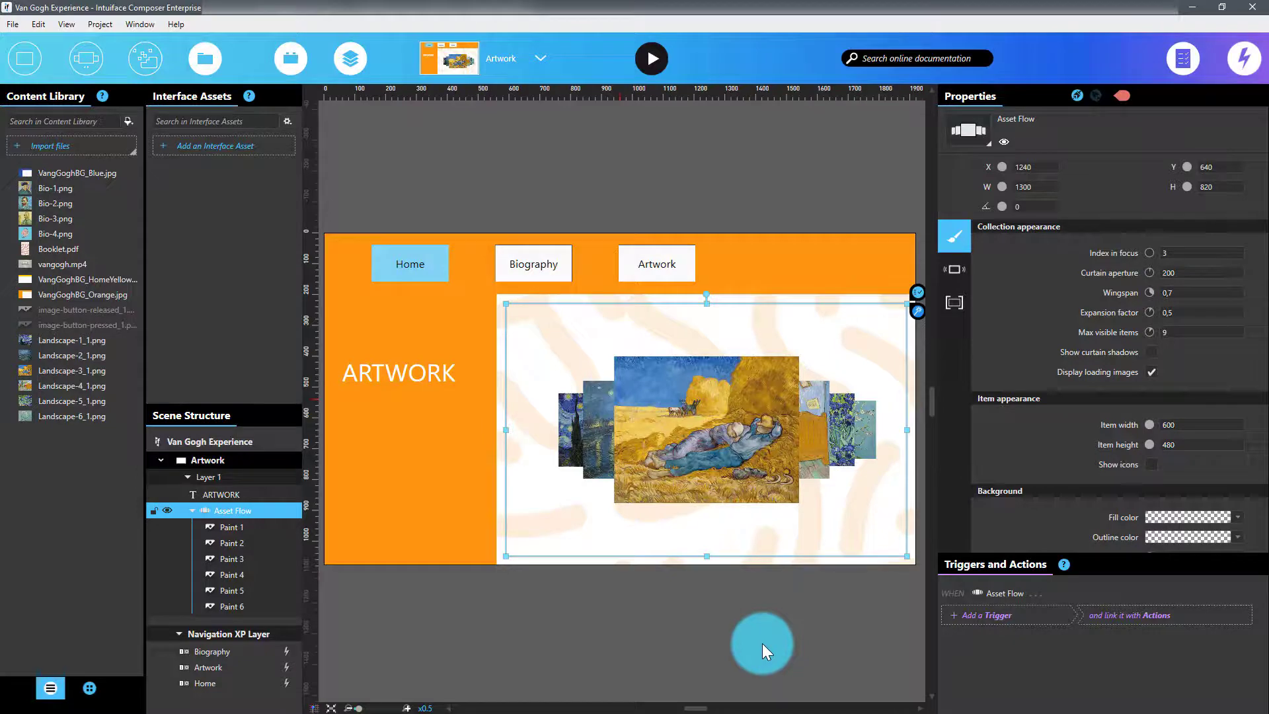
Run the experience and swipe through the paintings in the Asset Flow.
click(646, 58)
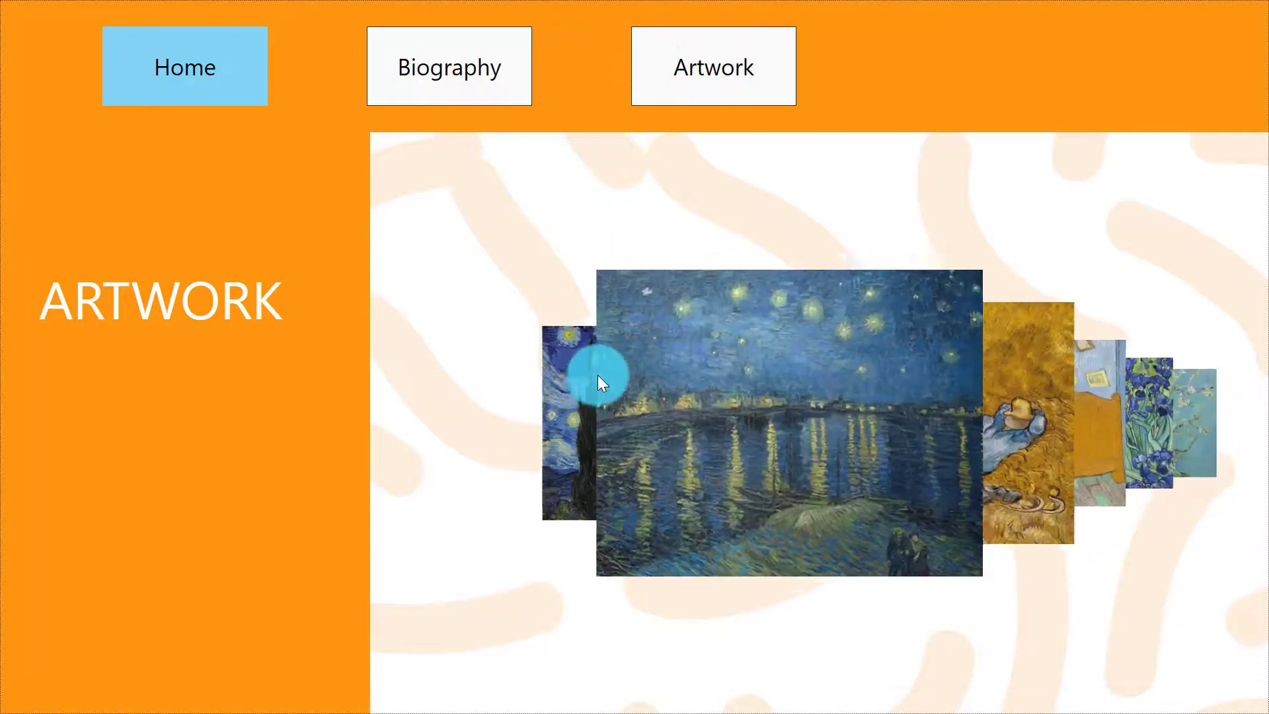
drag(770, 455, 565, 458)
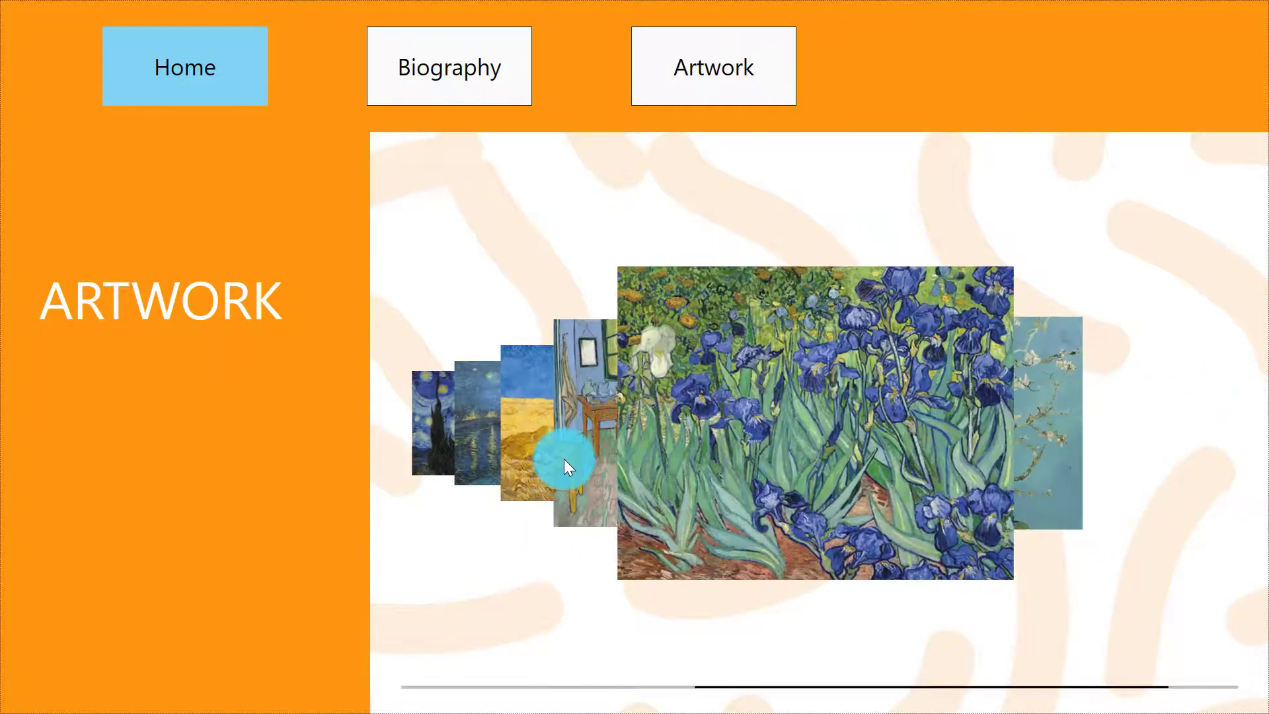